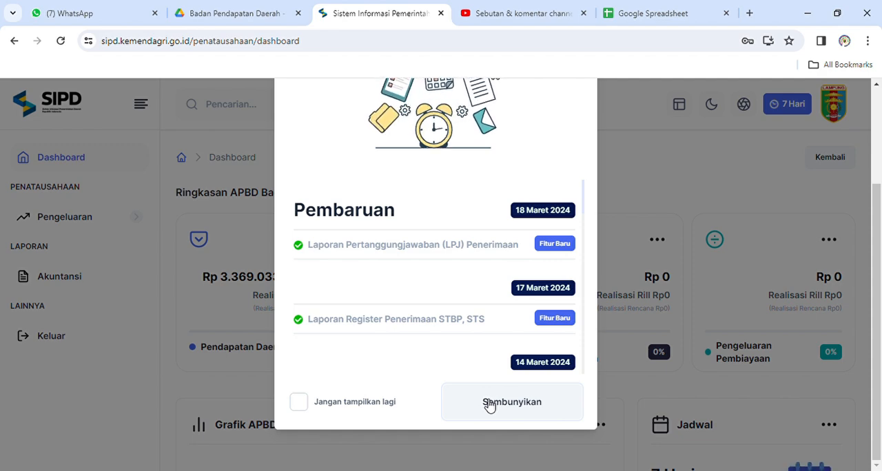
Dismiss the update announcement and review the January fund provision and salary expenditure rows in SPD Januari.pdf on Google Drive.
left_click(488, 405)
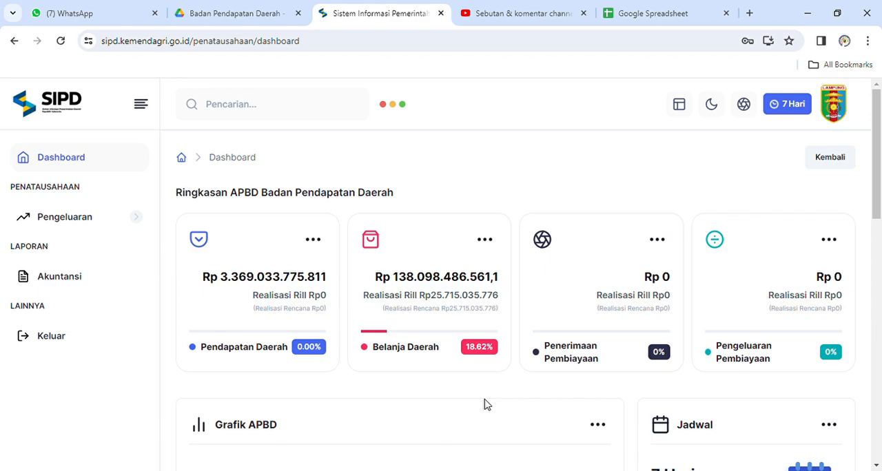
left_click(279, 6)
scroll(414, 301, "up", 20)
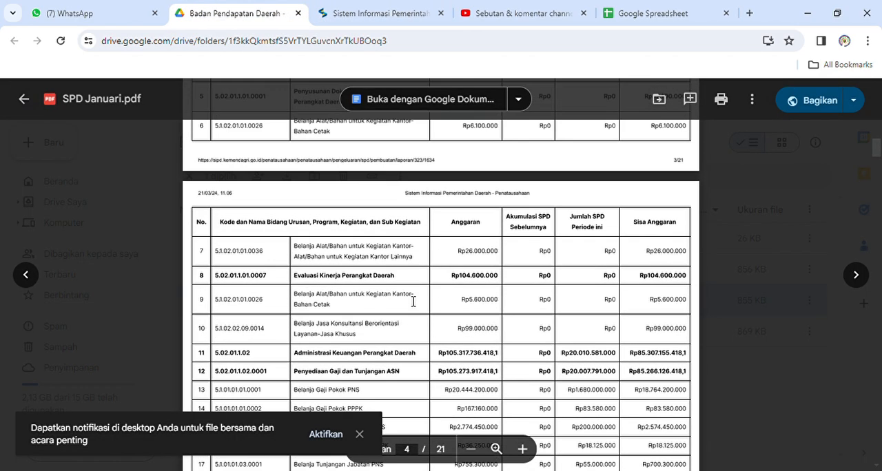
scroll(410, 301, "down", 5)
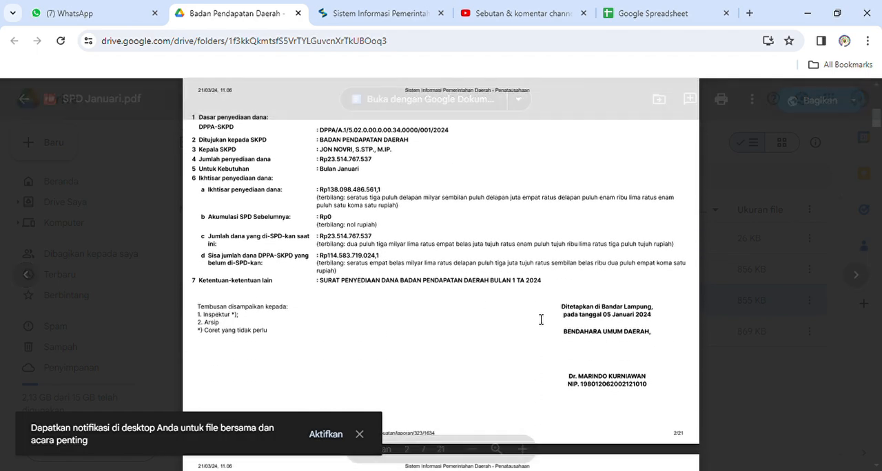
scroll(542, 320, "down", 12)
scroll(541, 319, "down", 4)
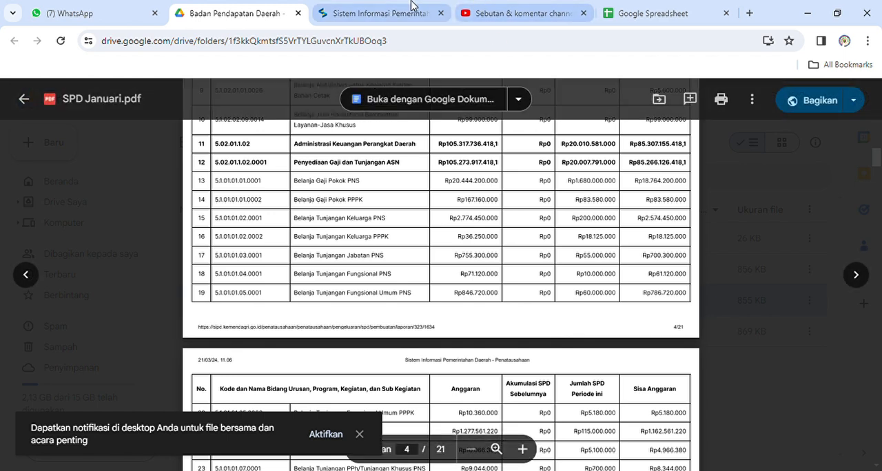
Switch to SIPD and open the DPA Penarikan Belanja detail for Badan Pendapatan Daerah.
left_click(380, 12)
left_click(118, 216)
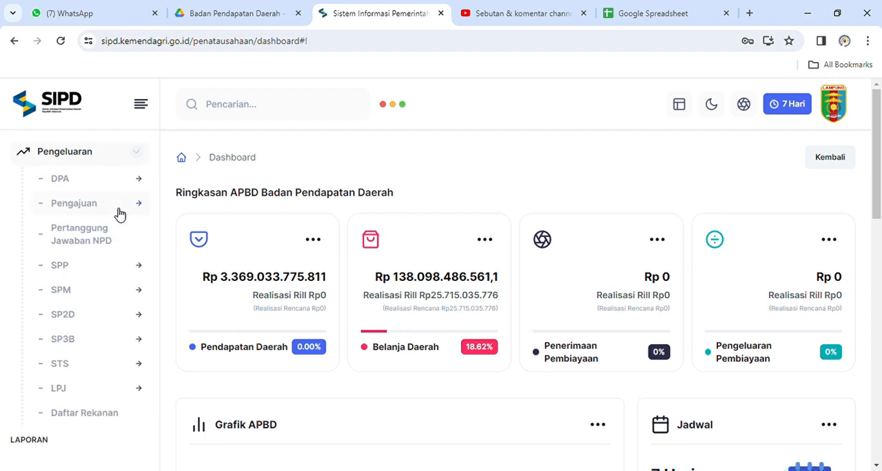
left_click(138, 182)
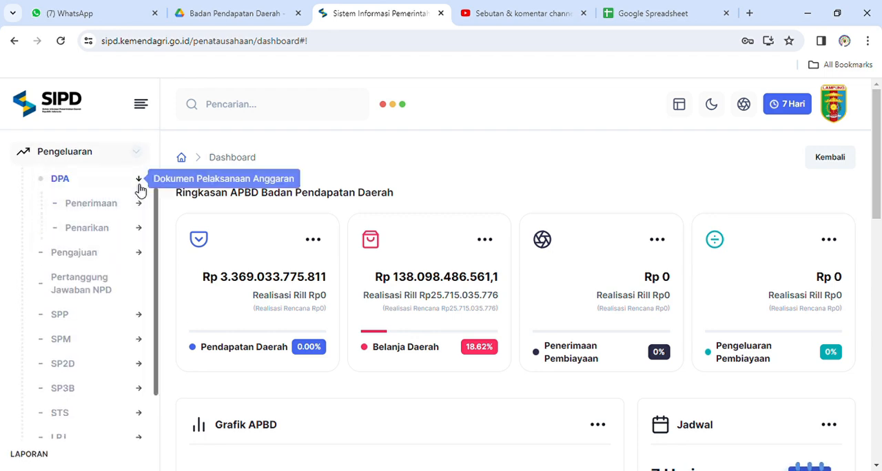
left_click(122, 229)
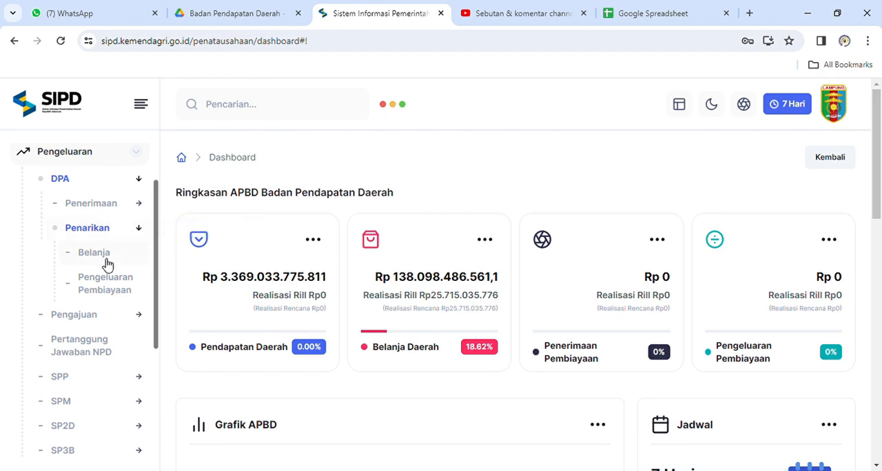
left_click(106, 261)
scroll(470, 332, "down", 3)
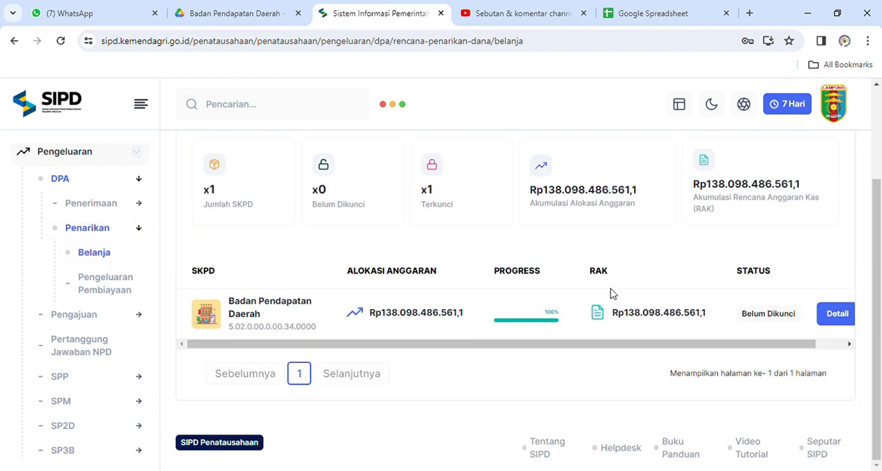
left_click(832, 316)
Open the detail of sub kegiatan Penyediaan Gaji Dan Tunjangan ASN under Administrasi Keuangan Perangkat Daerah.
scroll(496, 339, "down", 5)
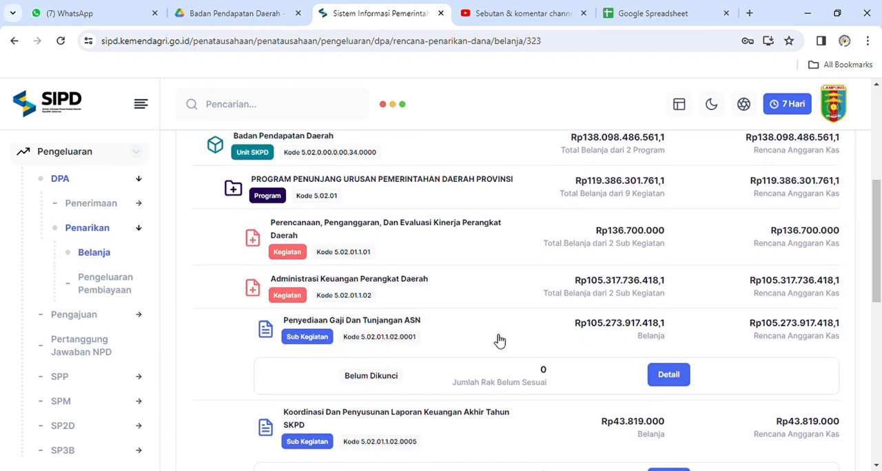
scroll(498, 339, "down", 3)
scroll(498, 339, "up", 2)
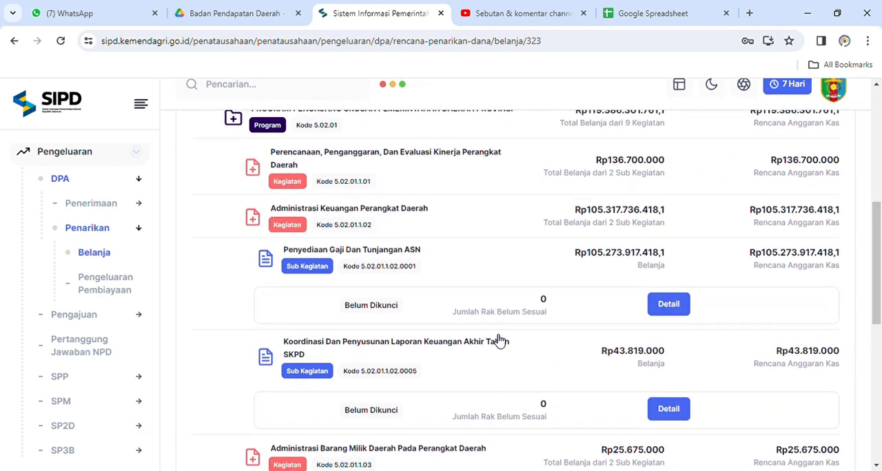
left_click(669, 309)
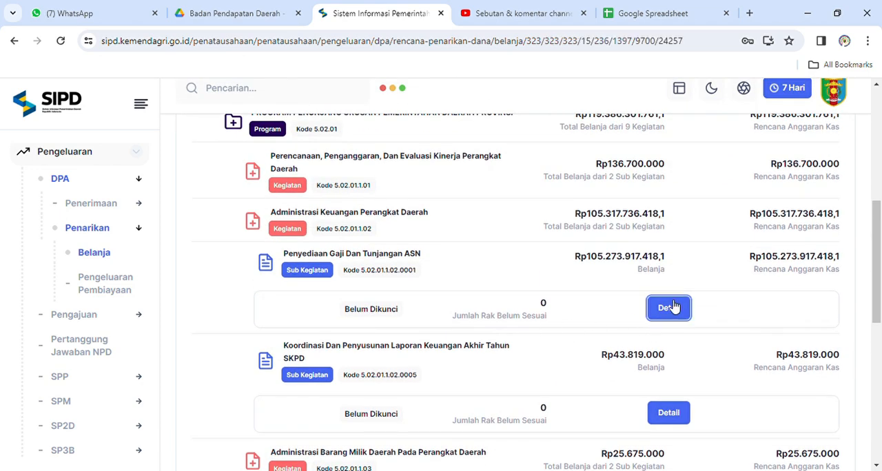
Open the monthly cash plan of Belanja Gaji Pokok PNS and set the Januari RAK to Rp1.680.000.000.
scroll(520, 327, "down", 4)
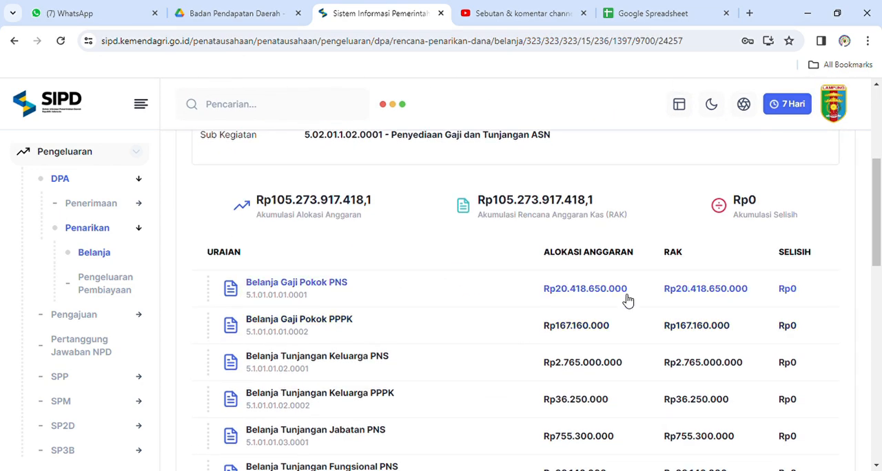
left_click(628, 300)
scroll(551, 289, "down", 2)
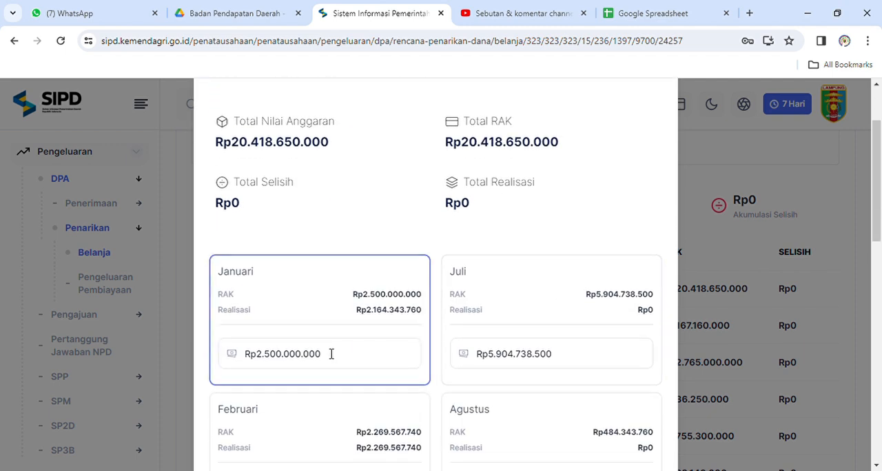
double_click(328, 354)
key("BackSpace")
type("1.680.")
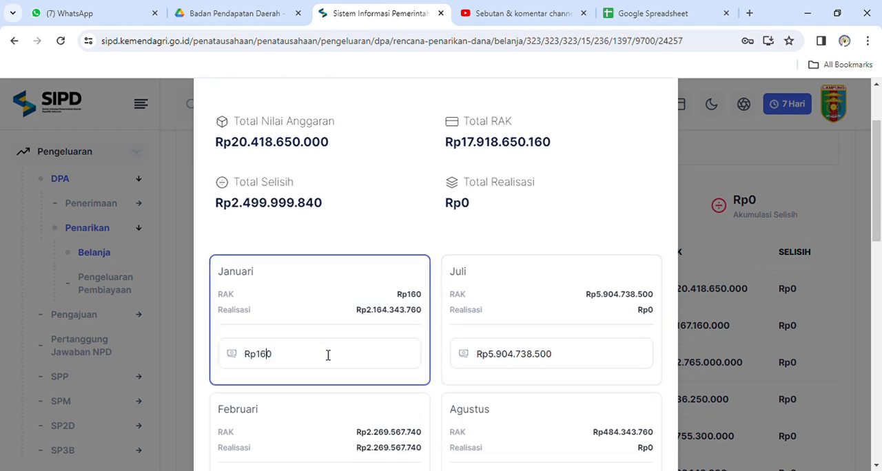
type("000.000")
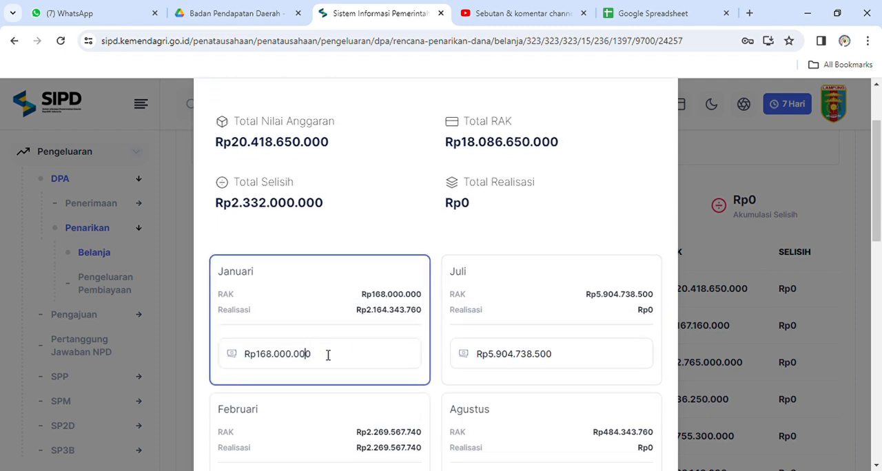
Copy the Total Selisih into the September RAK as Rp820.000.000 and try to save the cash plan.
double_click(296, 206)
key("ctrl+c")
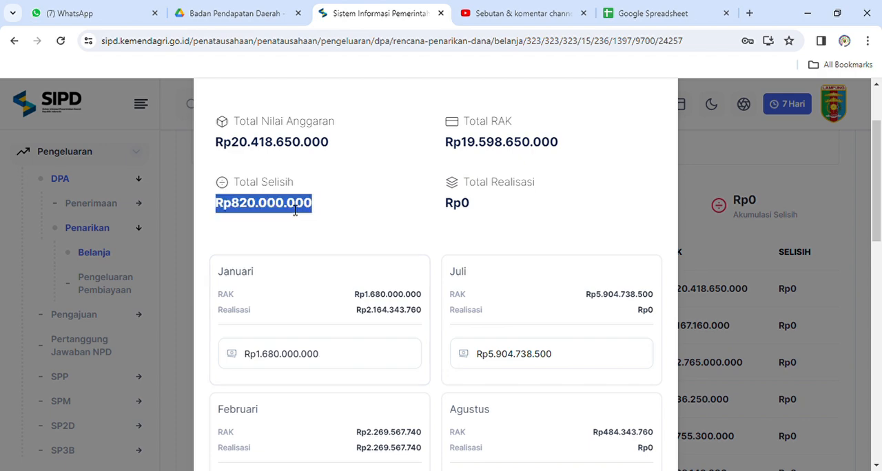
scroll(553, 276, "down", 4)
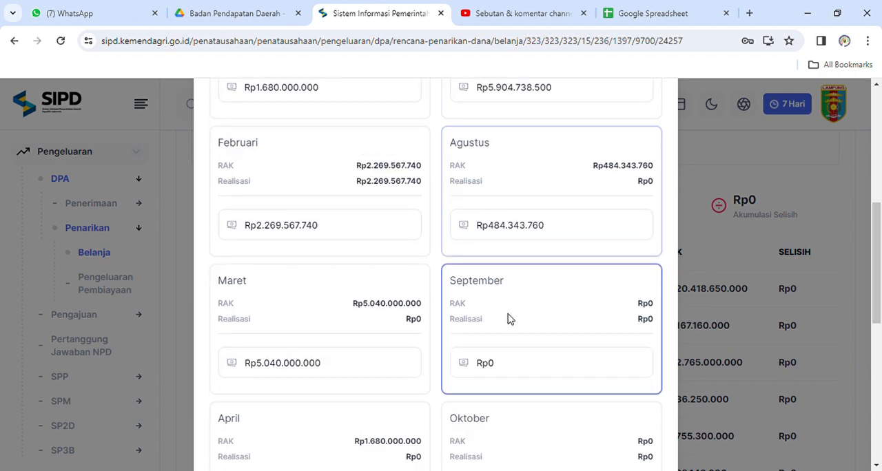
double_click(495, 368)
key("ctrl+v")
scroll(495, 370, "down", 3)
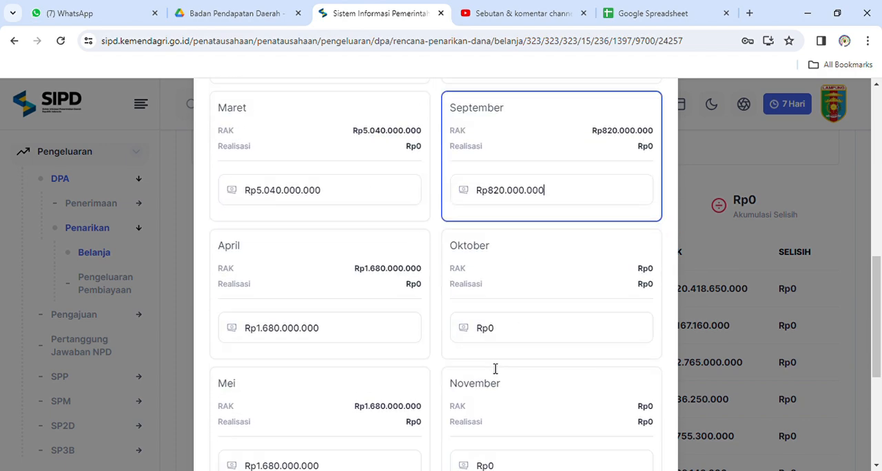
scroll(626, 426, "down", 3)
left_click(557, 404)
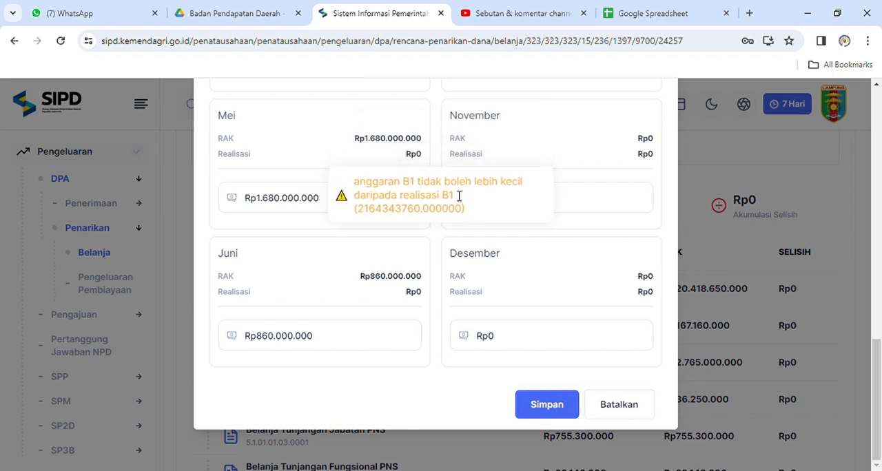
Compare the Januari RAK with its Realisasi, and cancel the cash plan changes.
scroll(325, 256, "up", 9)
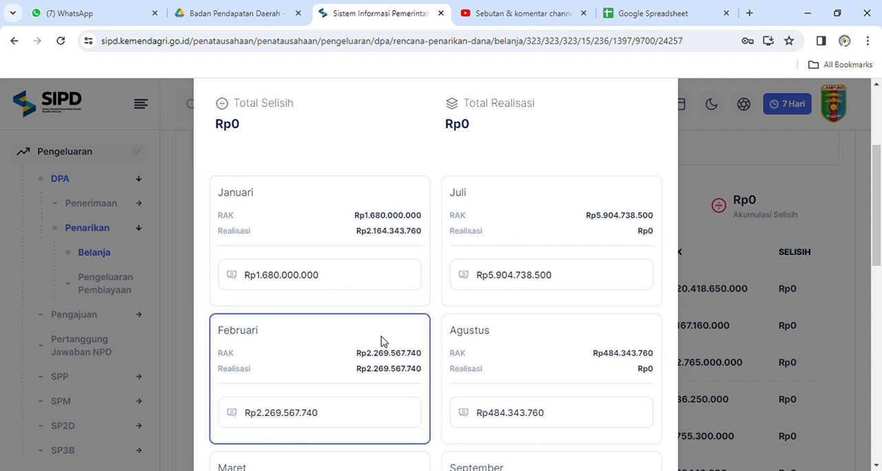
scroll(383, 342, "down", 9)
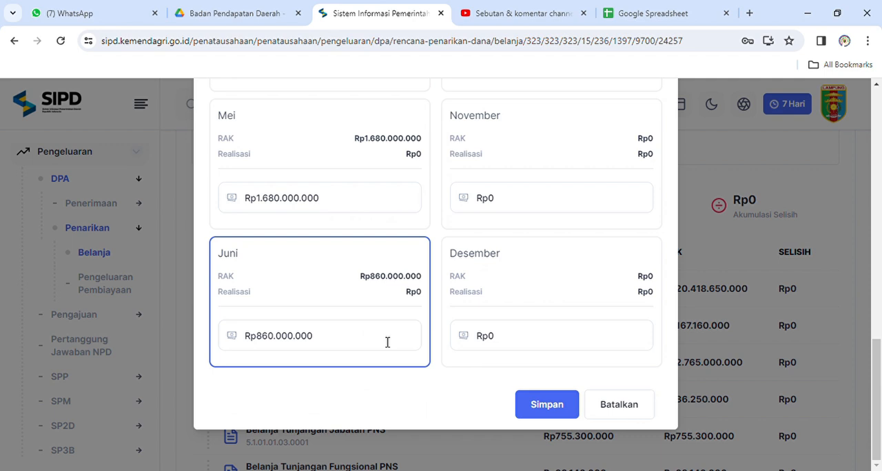
left_click(628, 420)
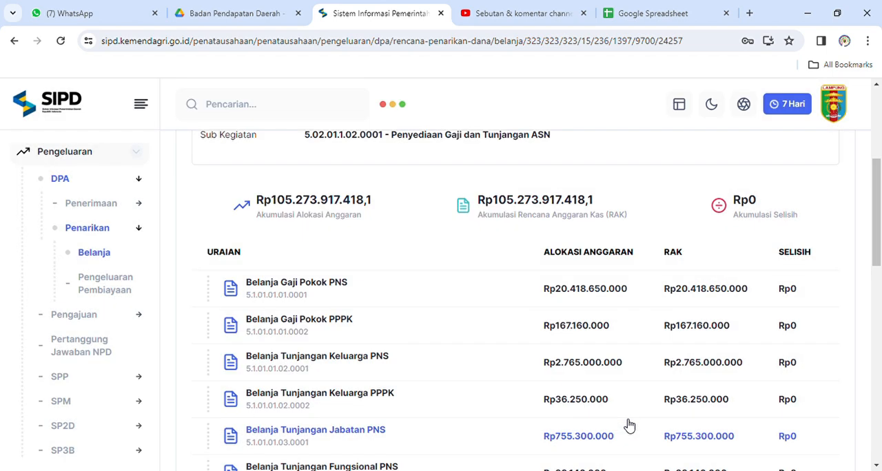
Open the SPP Pembuatan list for type LS.
scroll(127, 394, "down", 2)
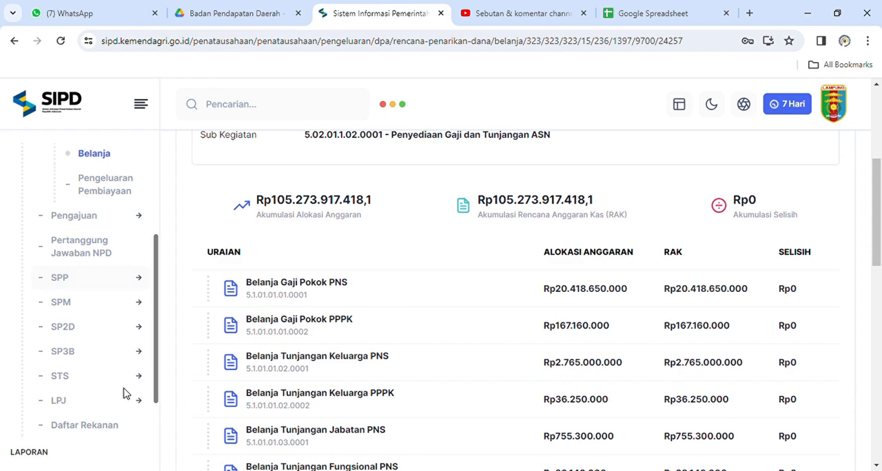
left_click(138, 280)
left_click(135, 193)
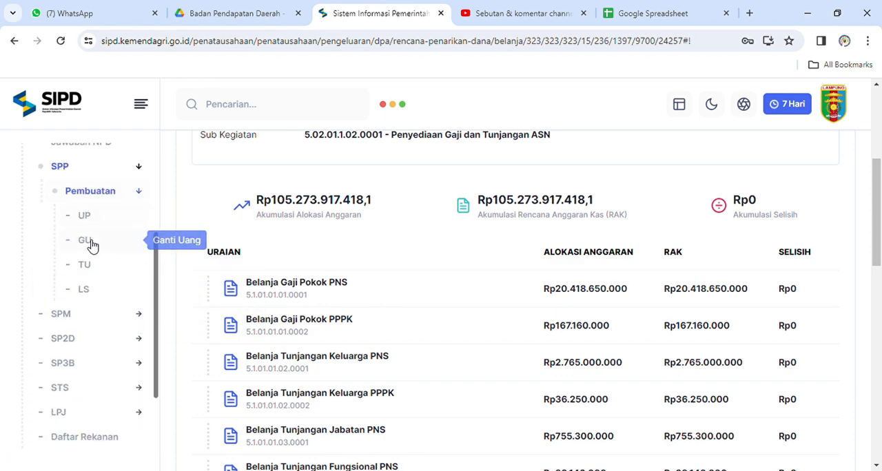
left_click(84, 291)
Search the Sudah Diverifikasi SPP LS documents by Keterangan for "gaji" and review the letter types and payment purposes.
scroll(345, 282, "down", 2)
scroll(428, 286, "down", 1)
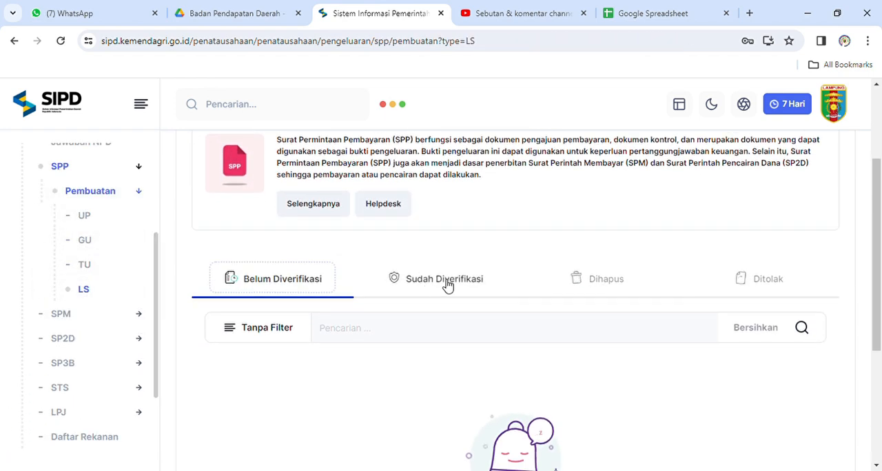
left_click(448, 284)
left_click(289, 333)
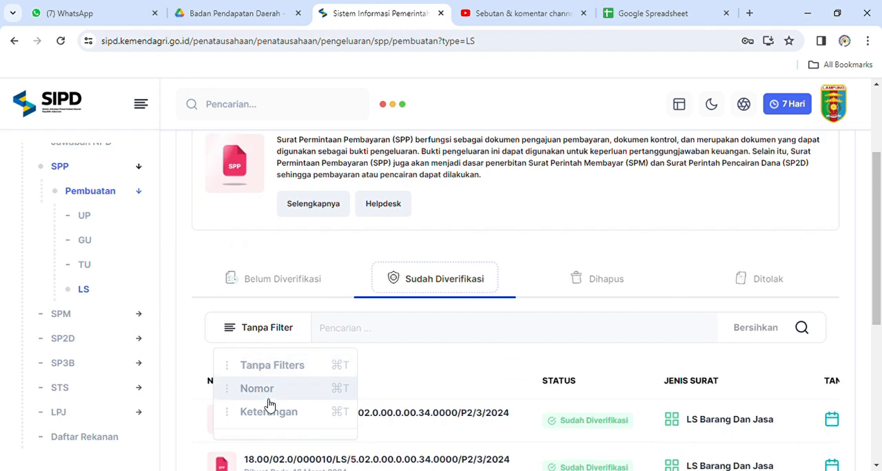
left_click(263, 412)
left_click(341, 334)
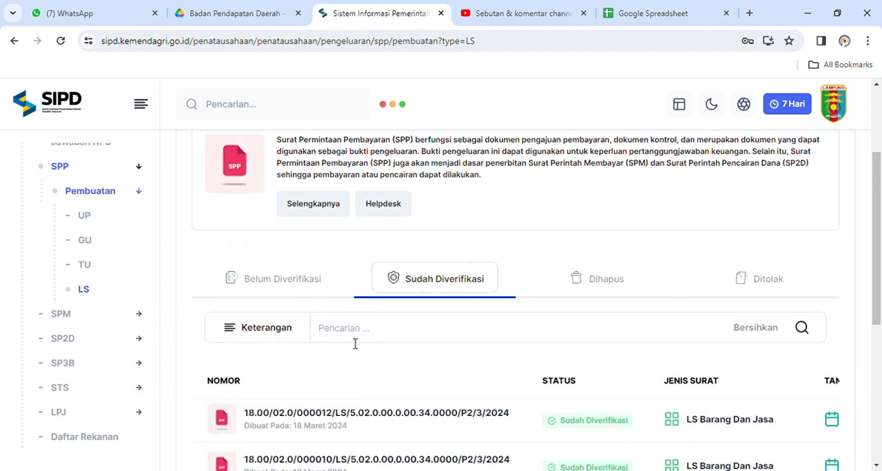
type("gaji")
scroll(439, 378, "down", 4)
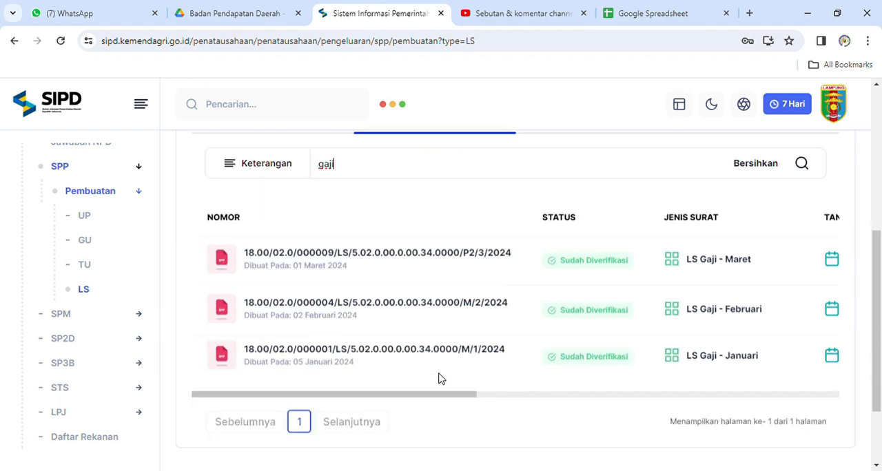
scroll(577, 282, "right", 3)
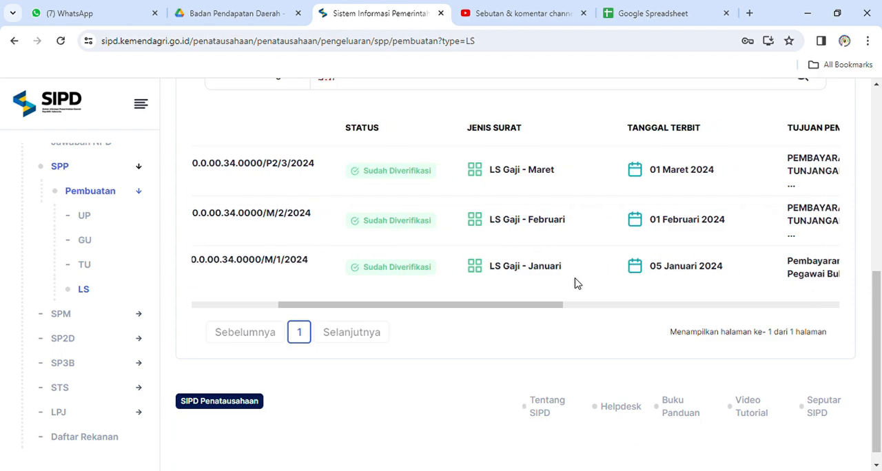
scroll(576, 282, "right", 2)
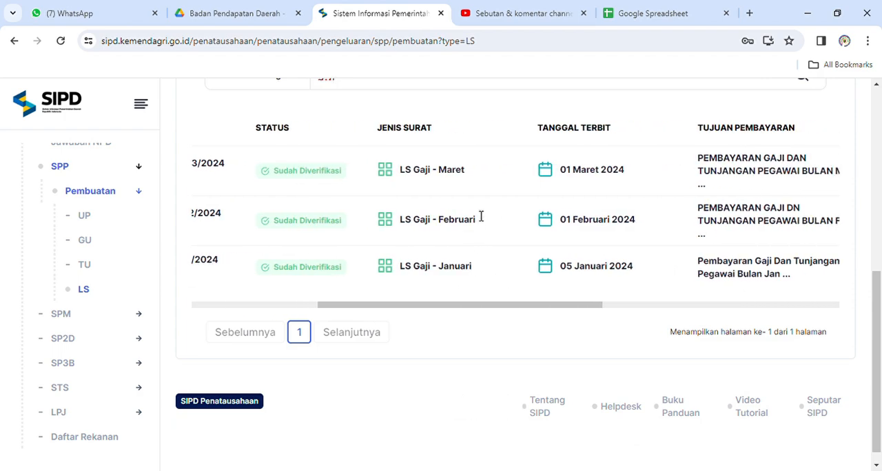
Go back to SPD Januari.pdf and highlight the Jumlah SPD Periode ini amount for Belanja Gaji Pokok PNS.
key("ctrl+shift+Tab")
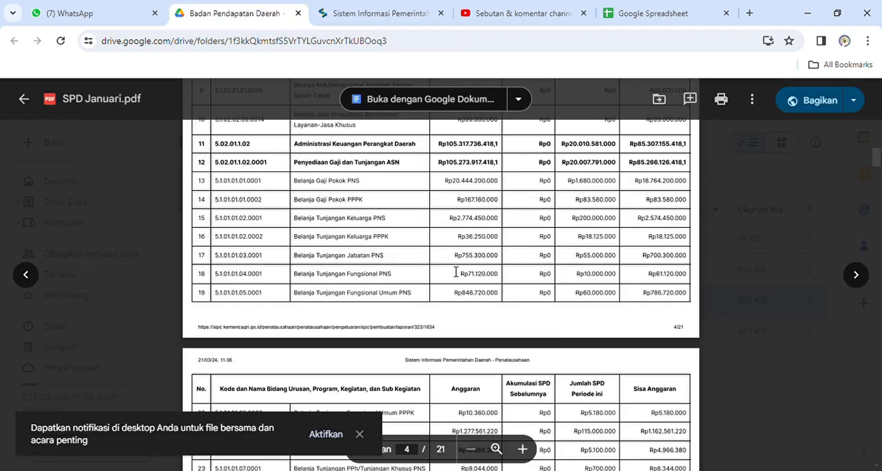
scroll(455, 273, "up", 1)
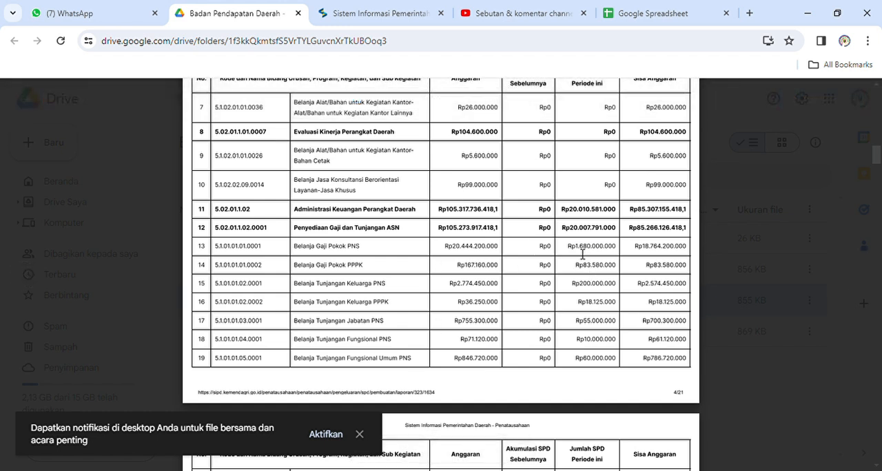
double_click(583, 254)
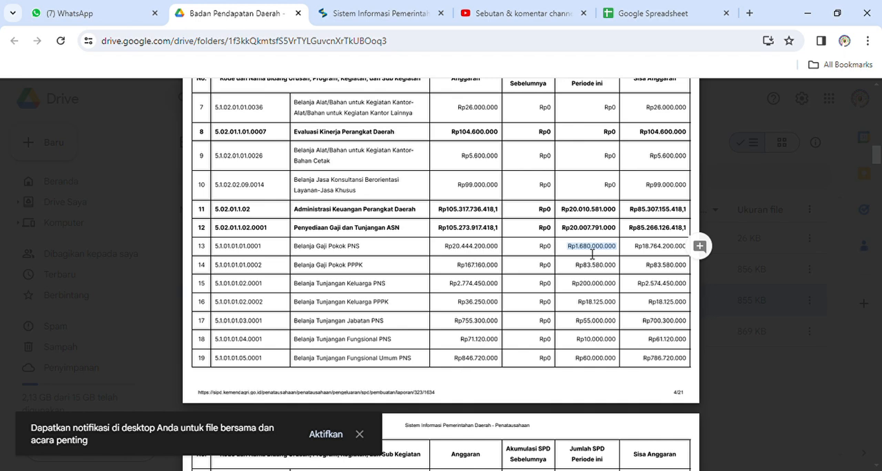
Go back to SIPD, open the Cetak LS (Gaji) document for Januari, and copy its Belanja Gaji Pokok PNS amount.
left_click(366, 11)
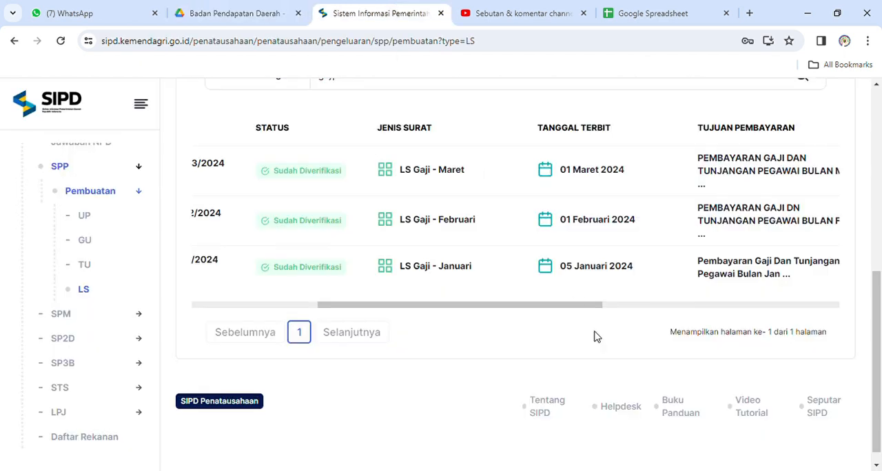
left_click(714, 303)
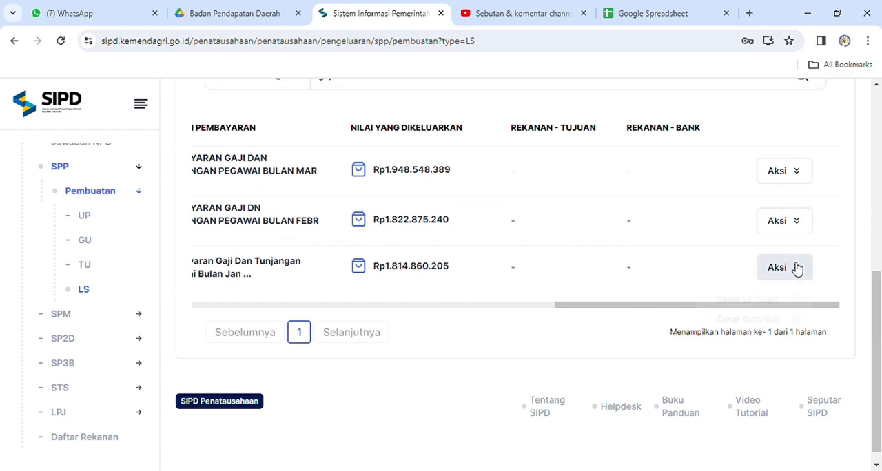
left_click(793, 268)
left_click(733, 304)
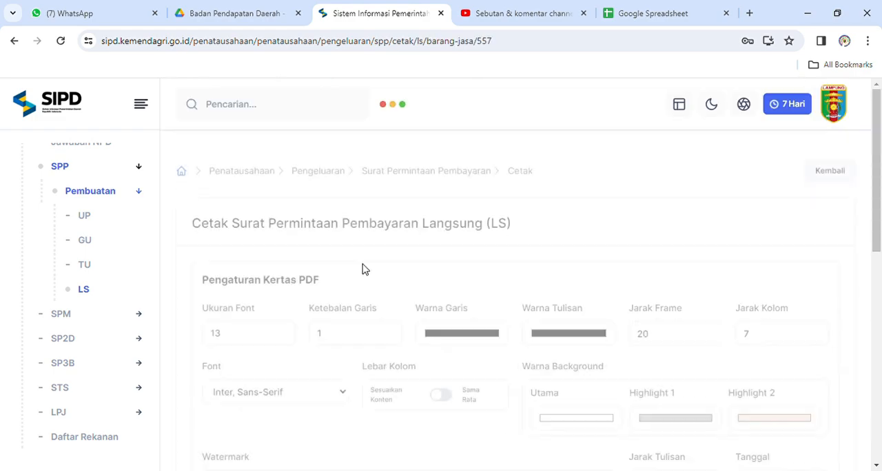
scroll(364, 270, "down", 10)
scroll(364, 269, "down", 10)
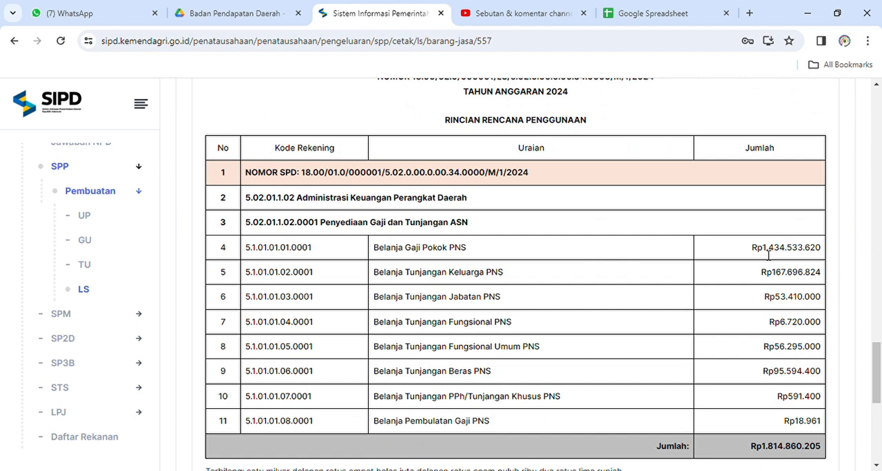
left_click_drag(763, 247, 826, 257)
key("ctrl+c")
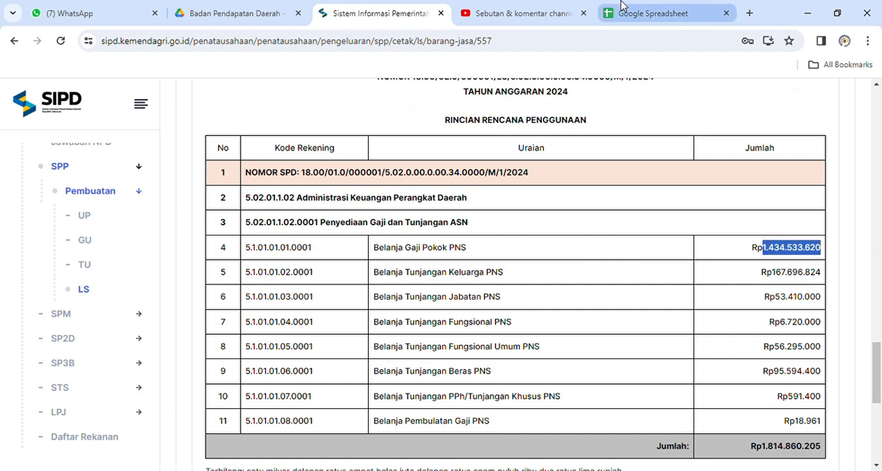
Create a blank Google Sheets spreadsheet with "gaji januari" in A2 and the copied amount 1.434.533.620 in B2.
left_click(662, 13)
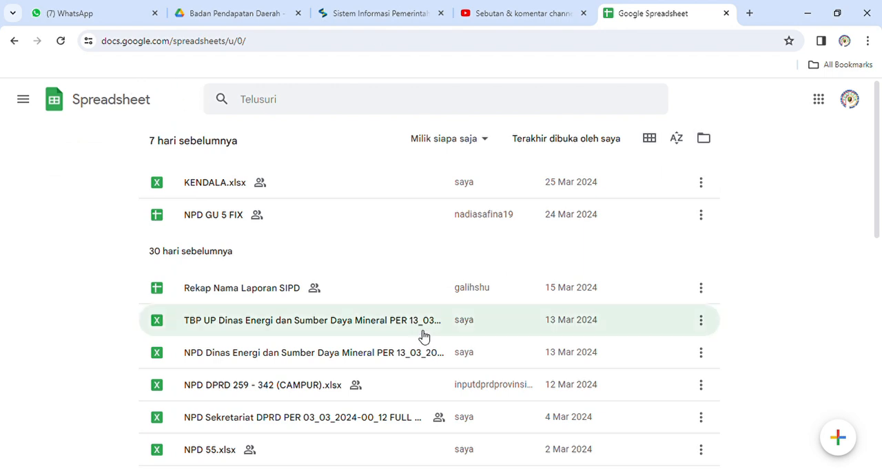
left_click(836, 437)
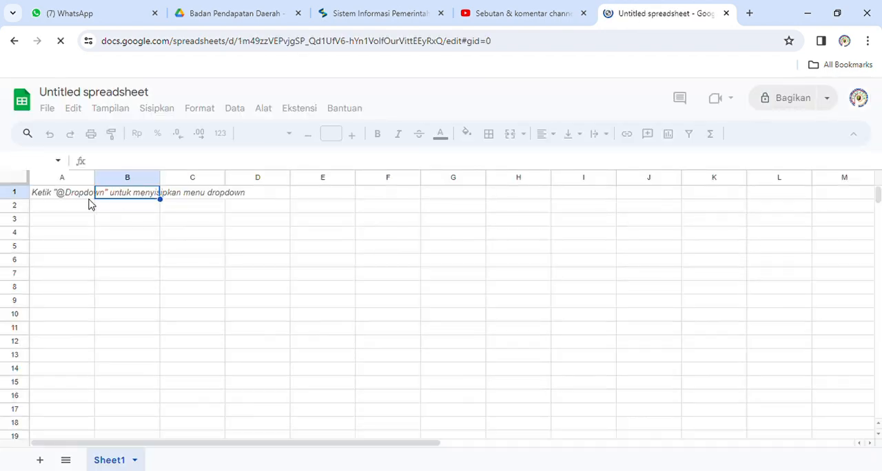
left_click(79, 208)
type("gaji januaru")
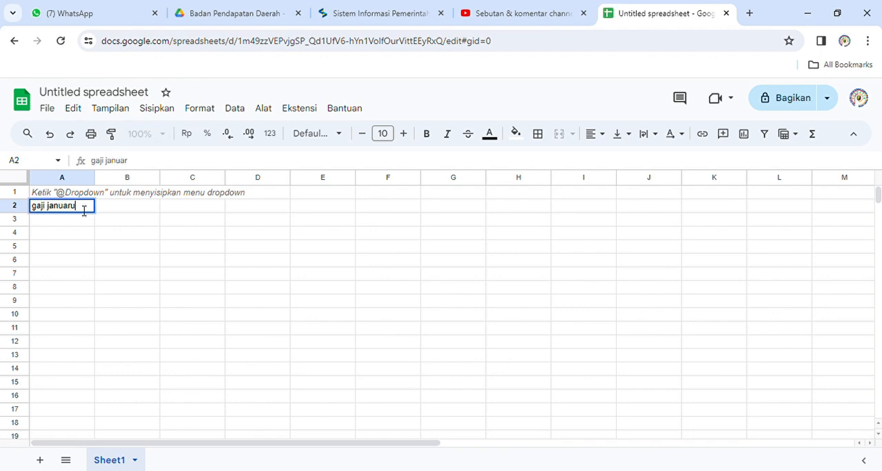
key("Tab")
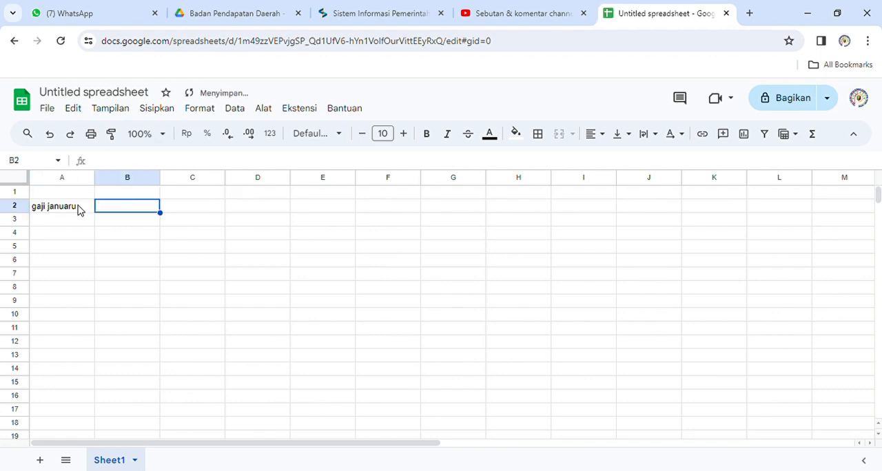
double_click(78, 208)
key("BackSpace")
type("i")
key("Tab")
key("ctrl+v")
Return to the SPP LS list in SIPD and search the Sudah Diverifikasi documents by Keterangan for "gaji".
left_click(390, 5)
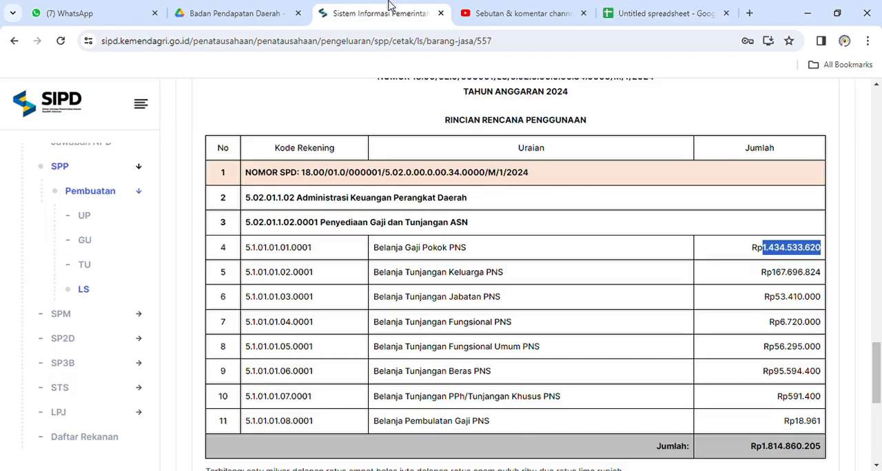
scroll(414, 262, "down", 3)
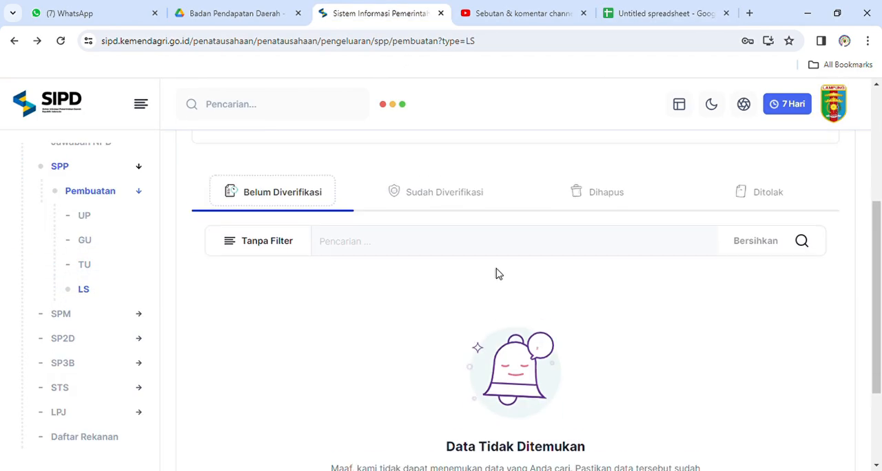
left_click(403, 180)
left_click(266, 229)
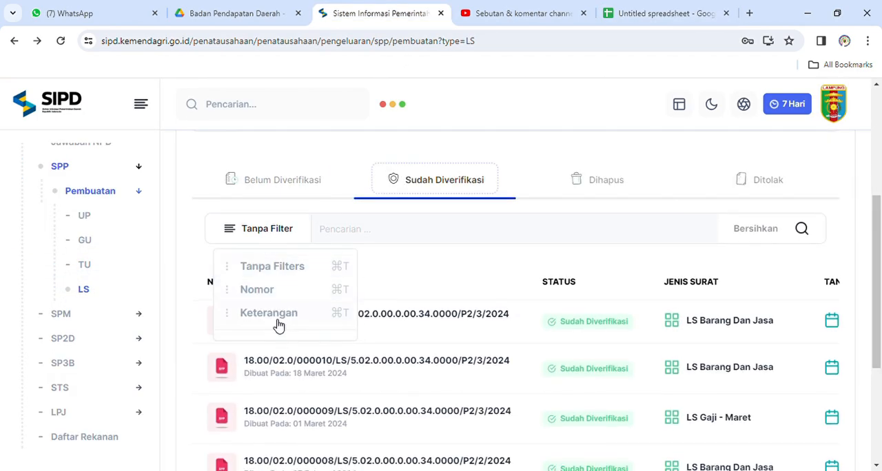
left_click(275, 314)
left_click(352, 225)
type("gaji")
key("Return")
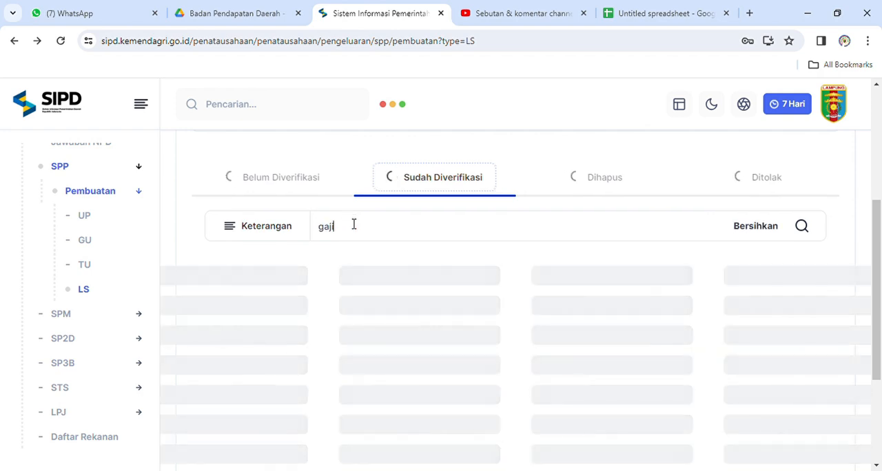
scroll(621, 368, "down", 1)
scroll(689, 358, "right", 1)
scroll(774, 348, "right", 3)
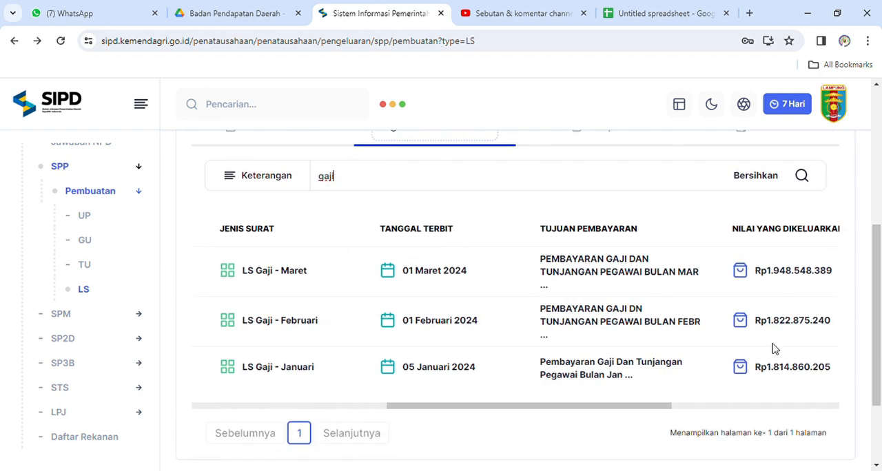
Open the Cetak LS (Gaji) document for Februari, checking its Nomor SPD, and copy the Belanja Gaji Pokok PNS amount.
left_click(813, 324)
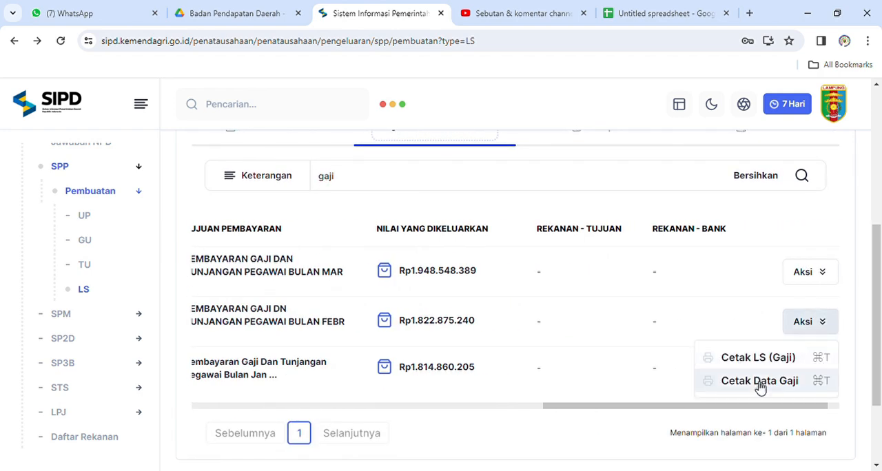
left_click(758, 359)
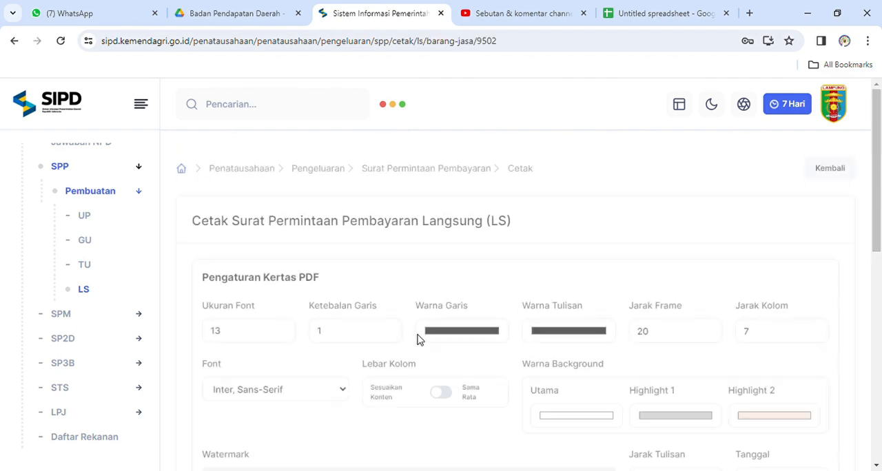
scroll(420, 339, "down", 3)
scroll(419, 339, "down", 13)
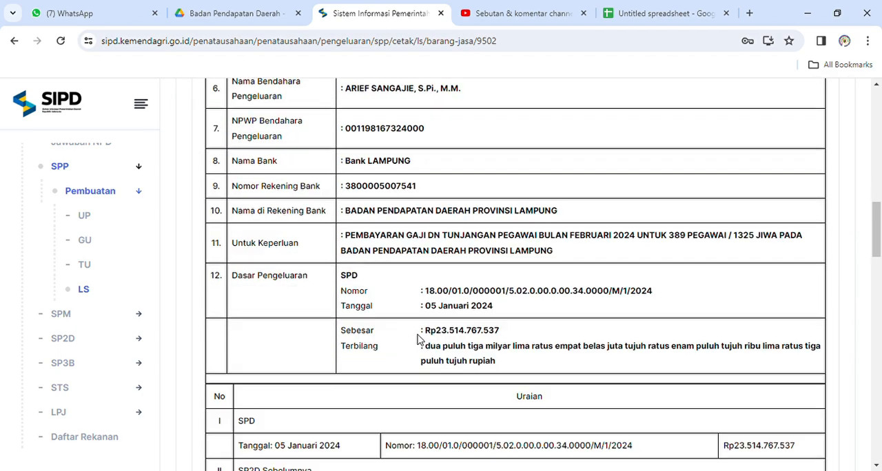
scroll(418, 340, "down", 8)
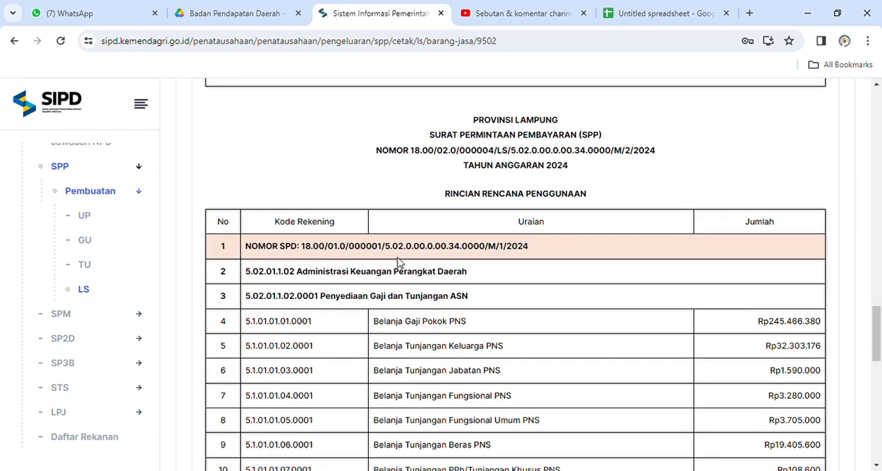
double_click(372, 246)
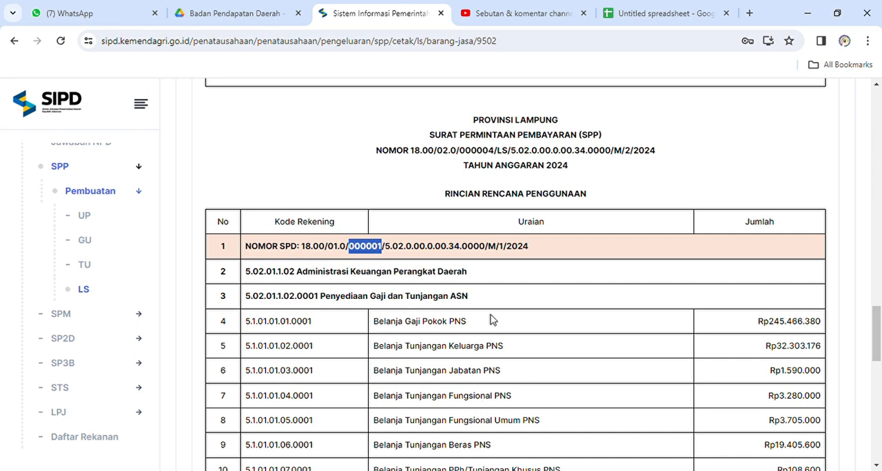
left_click_drag(770, 323, 825, 327)
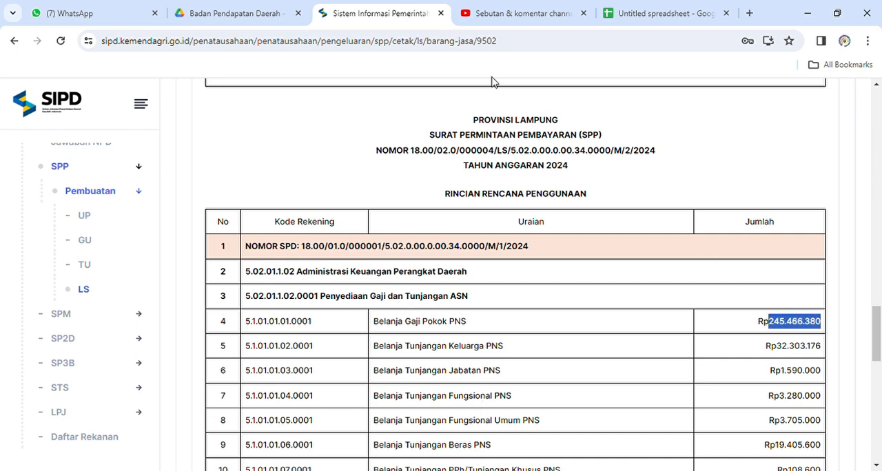
In the spreadsheet, enter "gaji feb" in A3 and paste the copied amount 245.466.380 in B3.
left_click(624, 13)
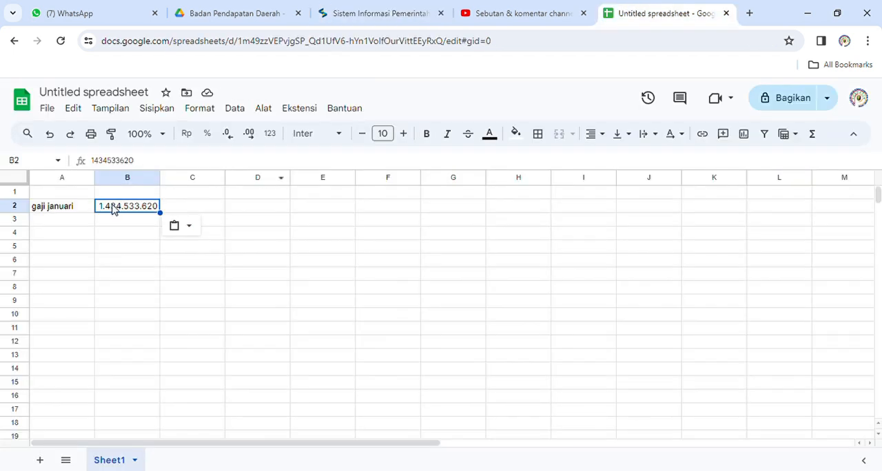
left_click(83, 221)
type("gaji feb")
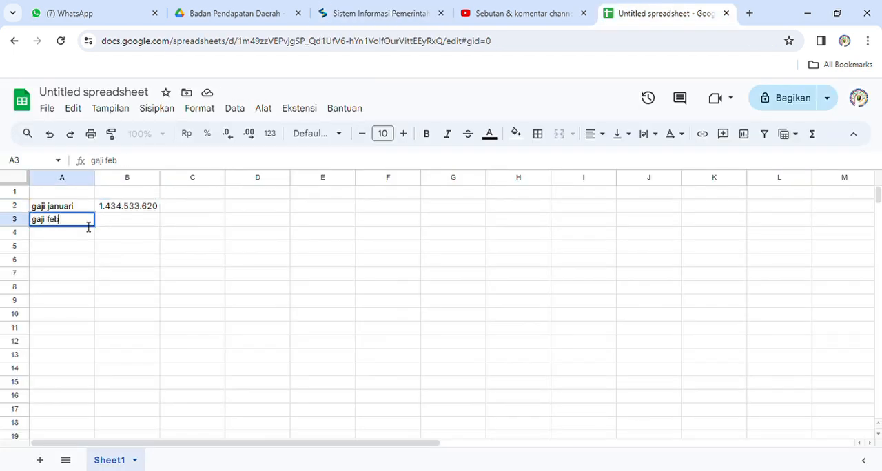
type("ru")
key("BackSpace")
key("BackSpace")
key("Tab")
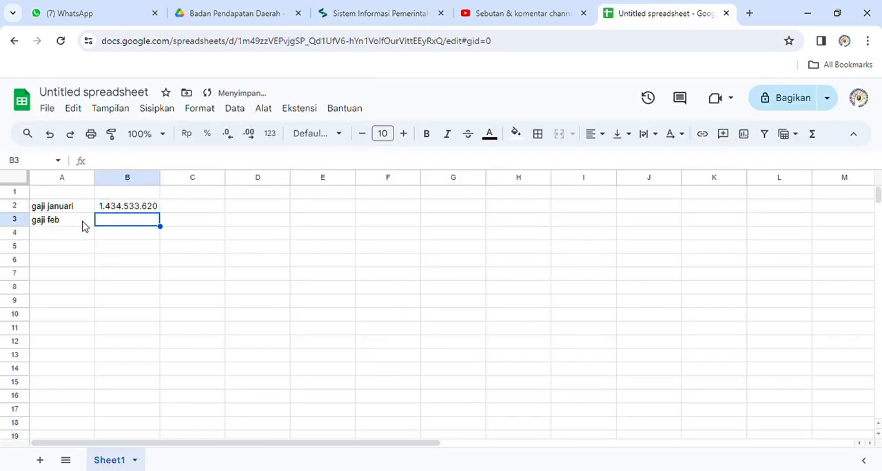
type("245466380")
key("Return")
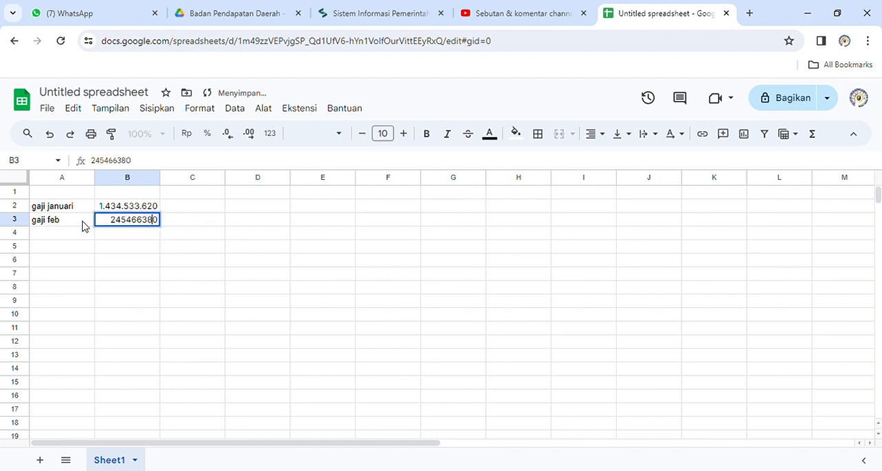
key("Return")
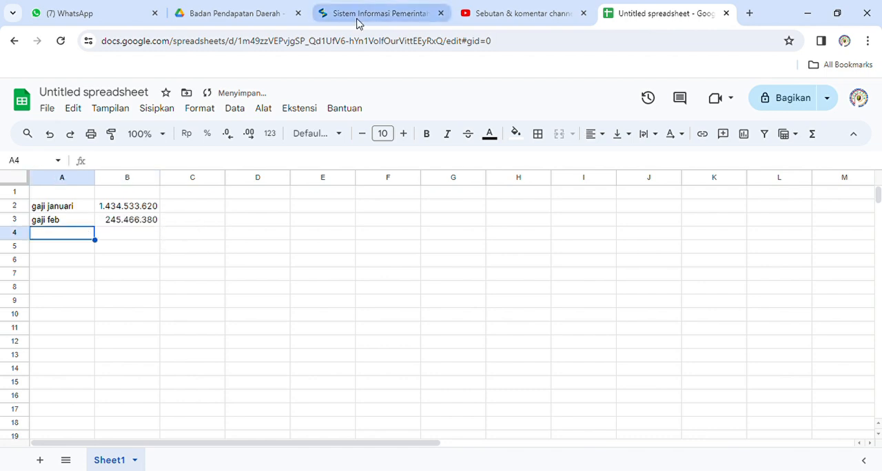
Highlight the sequence number in the Februari SPP's Nomor SPD, and compare the document with SPD Januari.pdf in Google Drive.
left_click(364, 13)
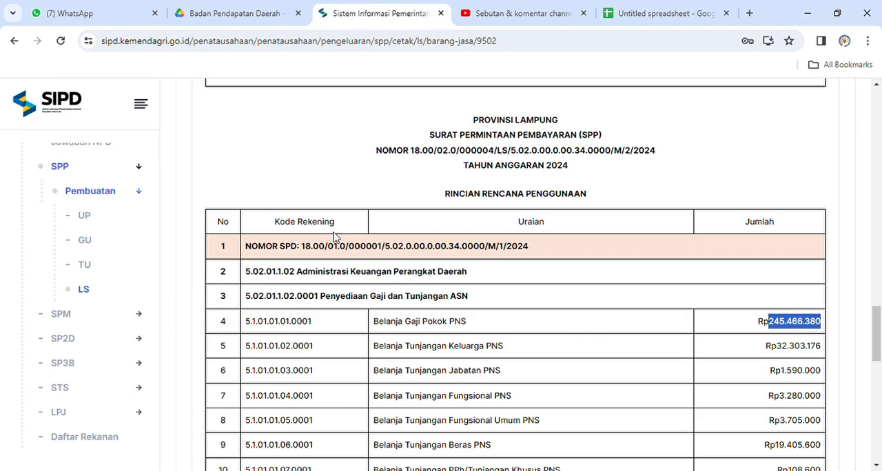
triple_click(378, 251)
double_click(380, 251)
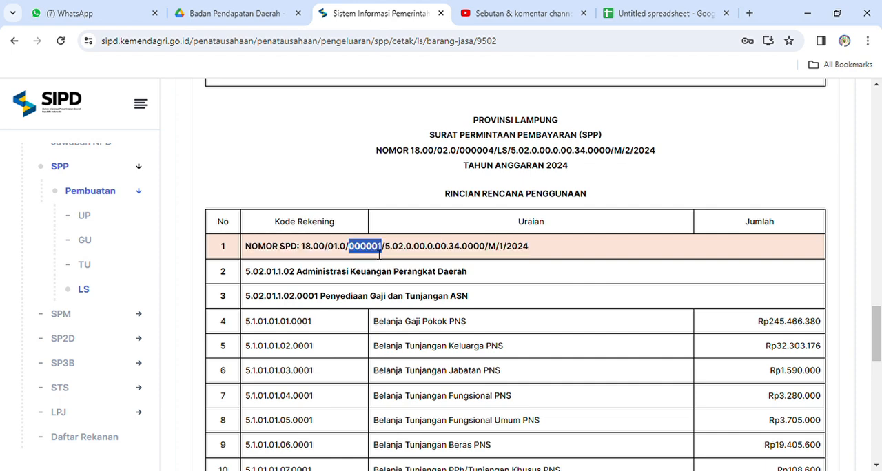
left_click(282, 9)
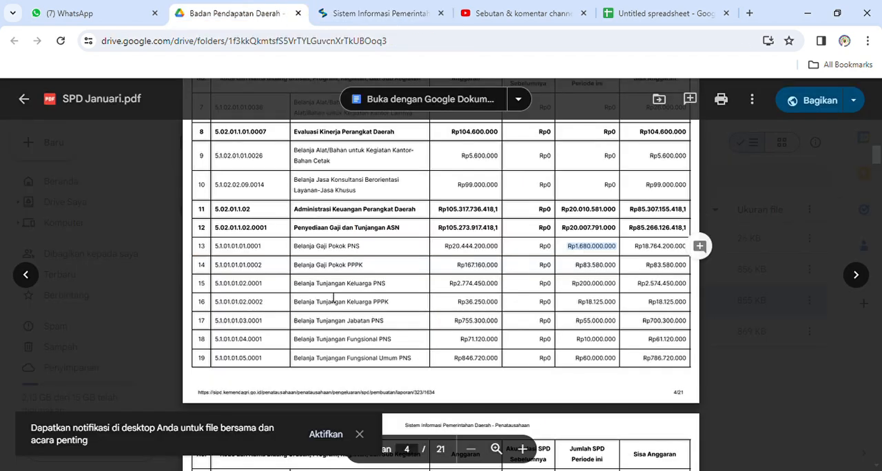
Go back to the SIPD list of SPP LS documents and filter the Sudah Diverifikasi entries by Keterangan "gaji" again.
left_click(361, 9)
key("alt+Left")
scroll(274, 390, "down", 2)
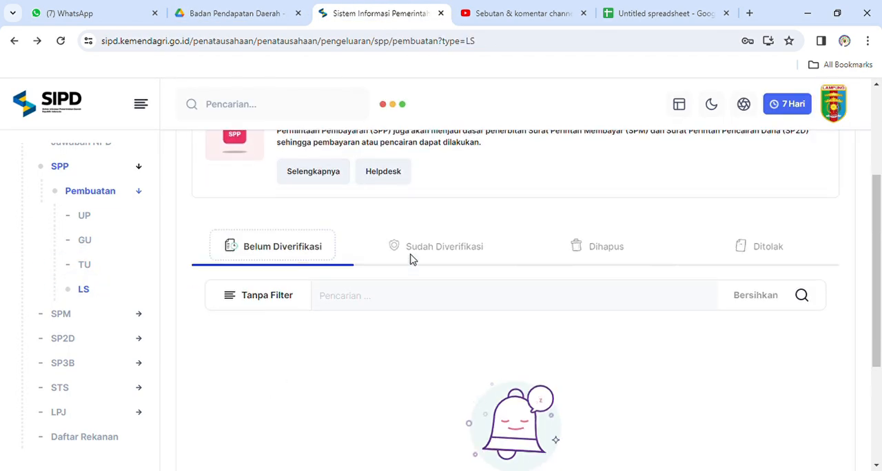
left_click(441, 248)
left_click(284, 300)
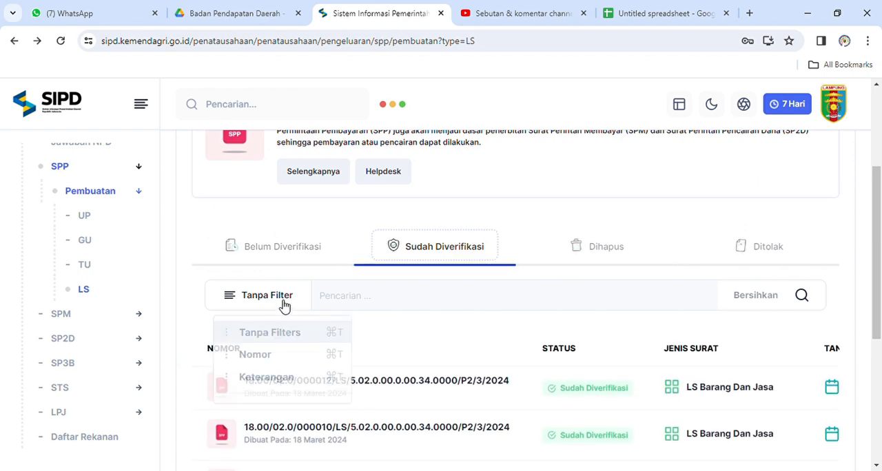
left_click(283, 358)
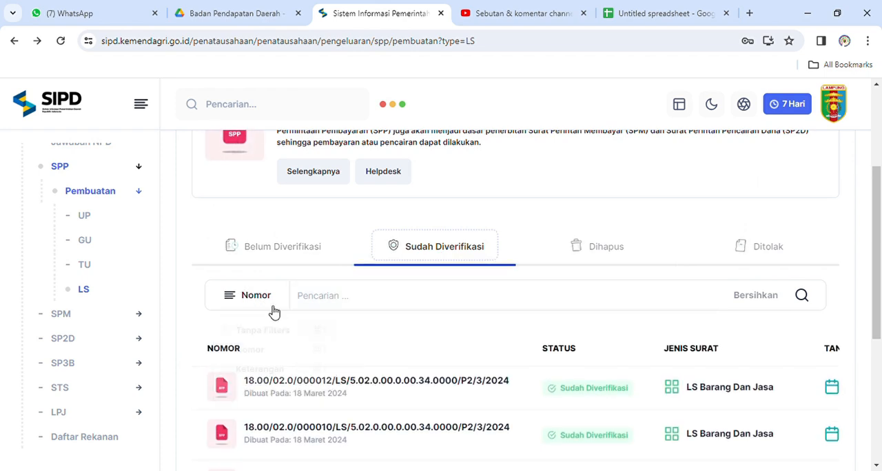
left_click(270, 305)
left_click(264, 380)
left_click(352, 298)
type("haji")
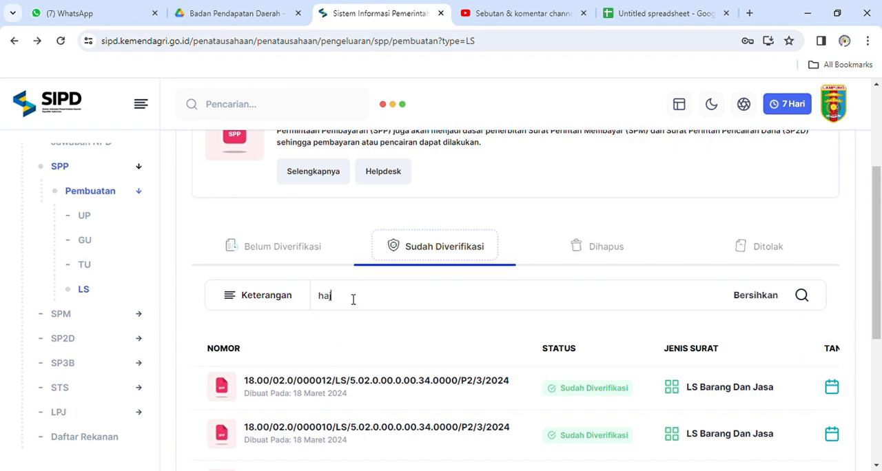
key("BackSpace")
key("BackSpace")
key("BackSpace")
key("BackSpace")
type("gaji")
key("Return")
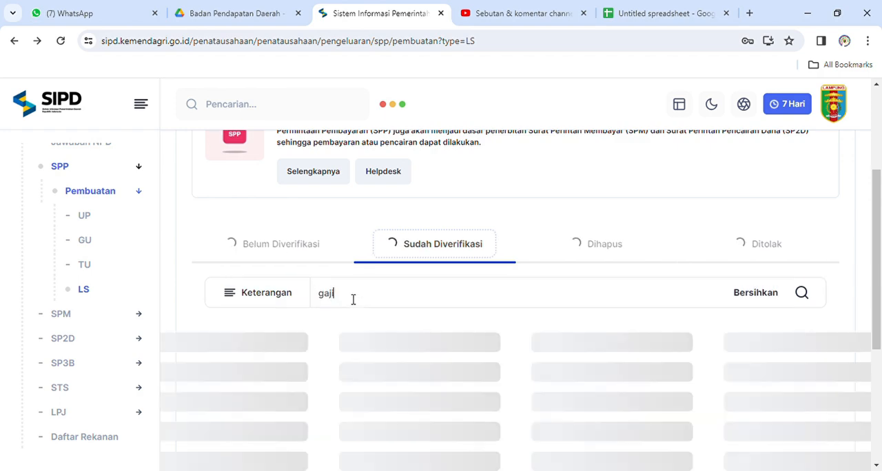
scroll(591, 414, "down", 1)
scroll(676, 375, "right", 5)
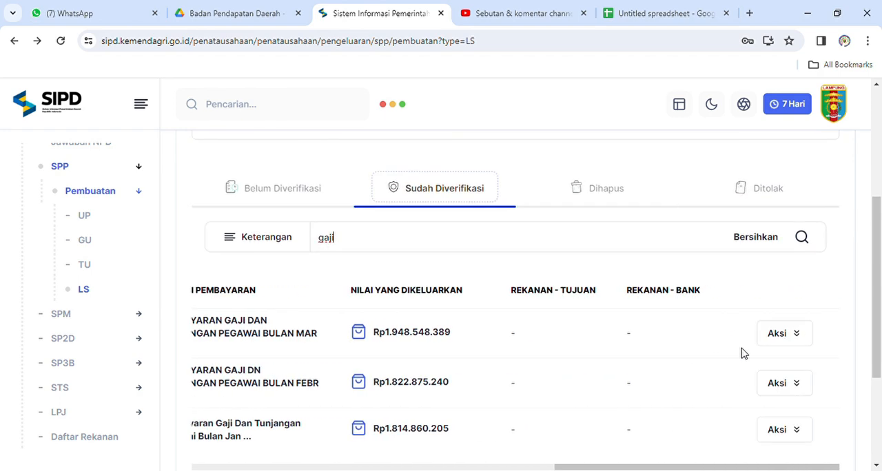
Open the Cetak LS (Gaji) document for Maret, copy the Belanja Gaji Pokok PNS amount, and check its Nomor SPD against SPD Januari.pdf.
left_click(793, 345)
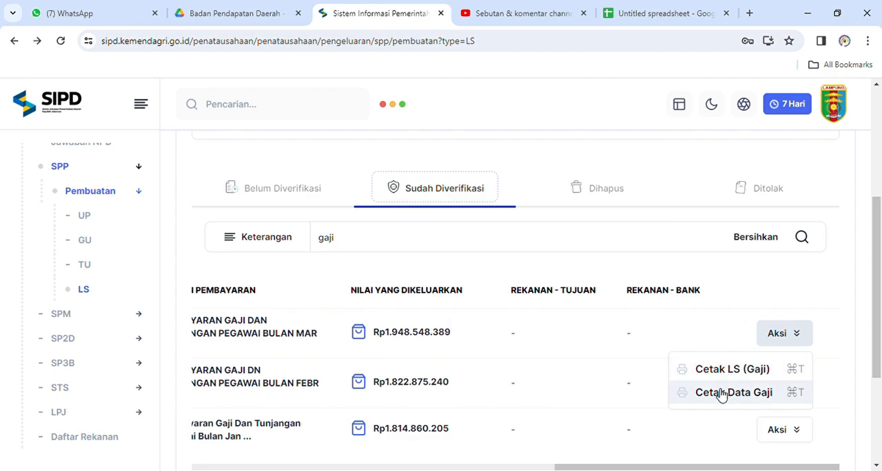
left_click(717, 369)
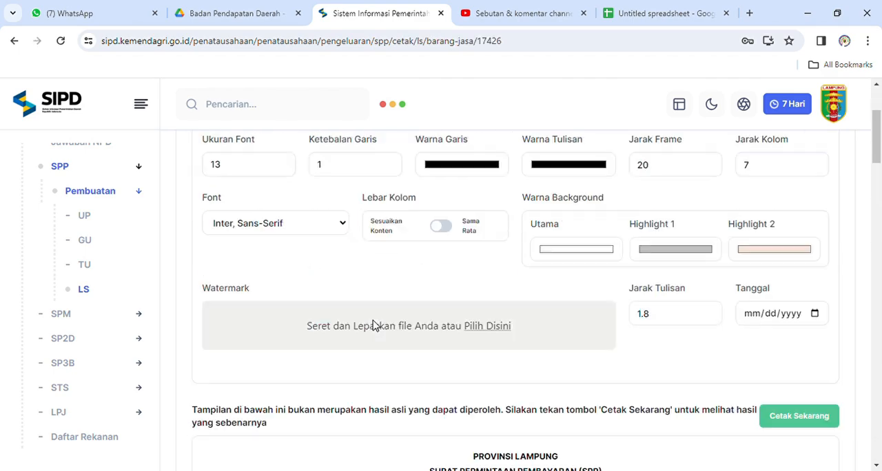
scroll(374, 324, "down", 6)
scroll(375, 324, "down", 12)
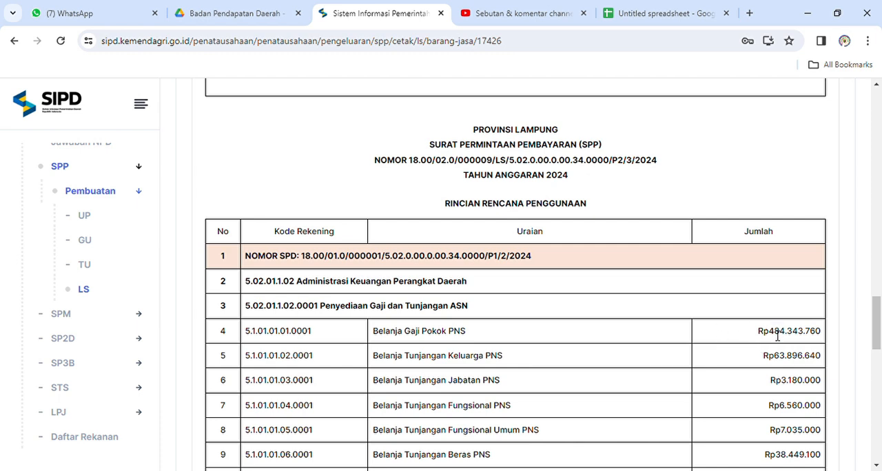
left_click_drag(769, 332, 827, 342)
key("ctrl+c")
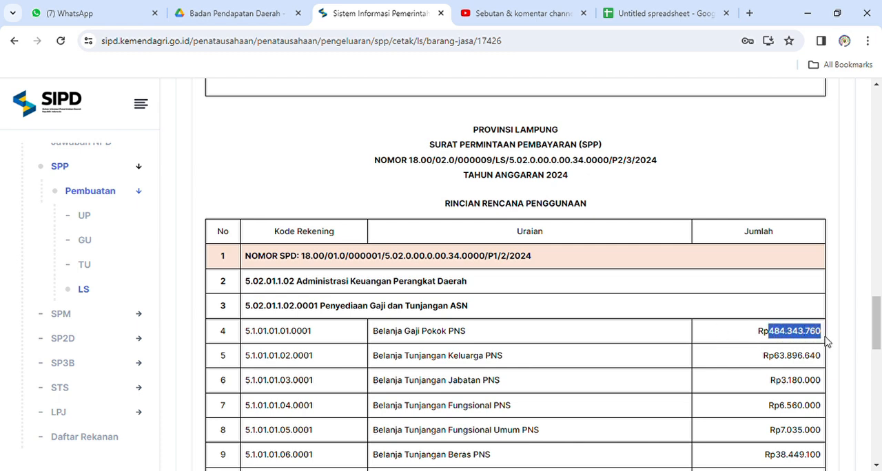
double_click(364, 264)
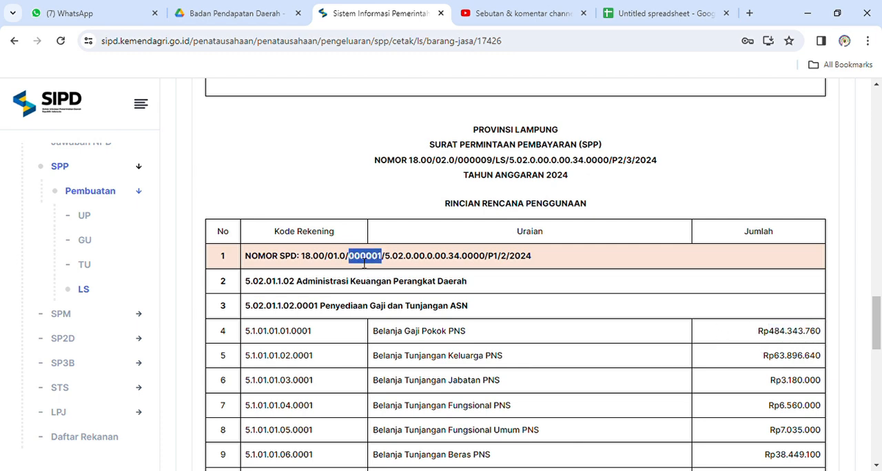
left_click(273, 6)
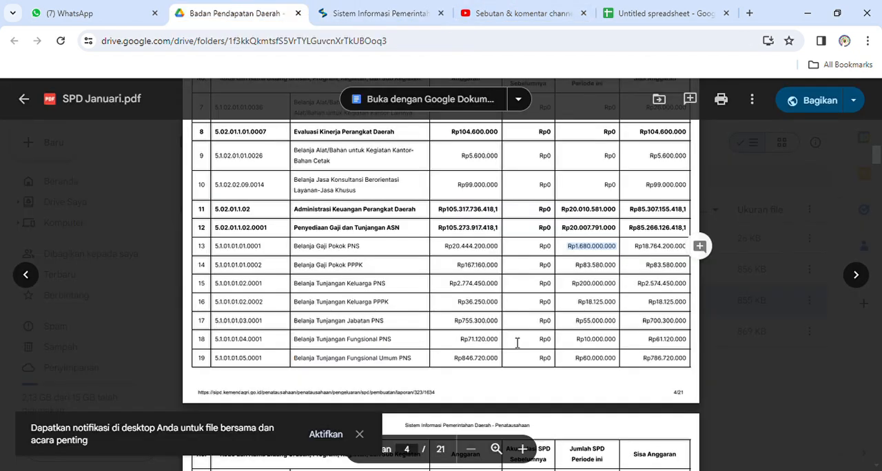
In the spreadsheet, enter "gaji maret" in A4 and paste the copied amount 484.343.760 in B4.
left_click(662, 13)
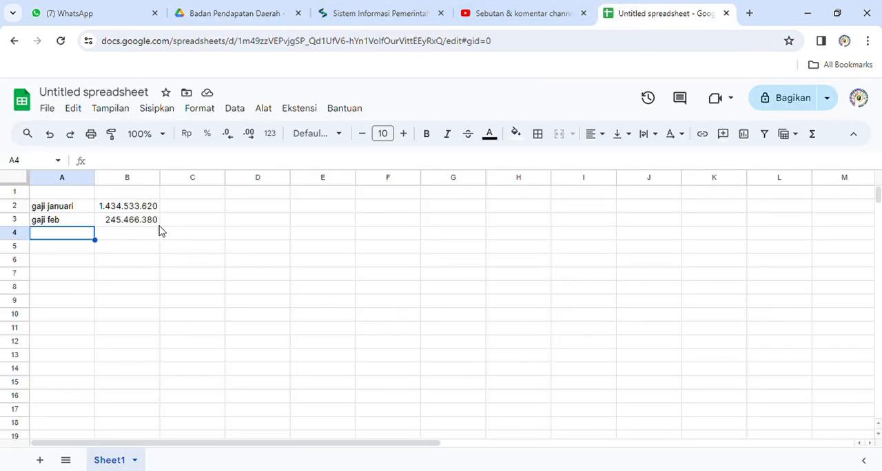
type("gaji maret")
key("Tab")
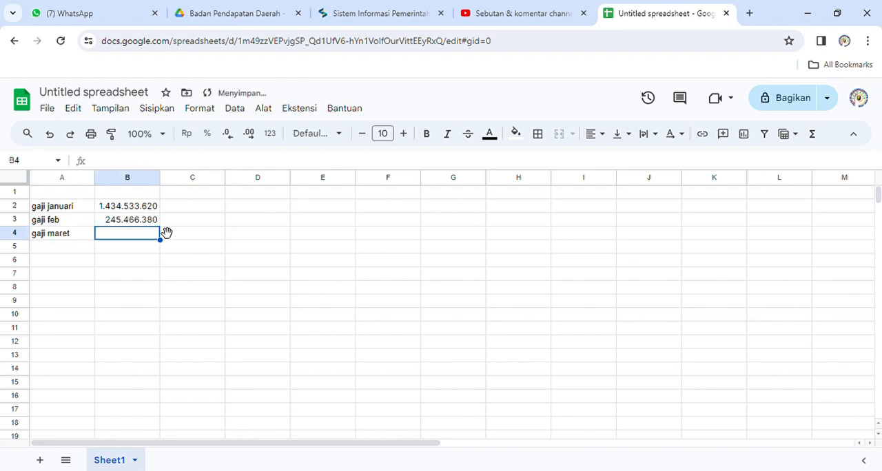
key("ctrl+v")
Total the three monthly salary amounts in B5 with =SUM(B2:B4).
left_click(137, 249)
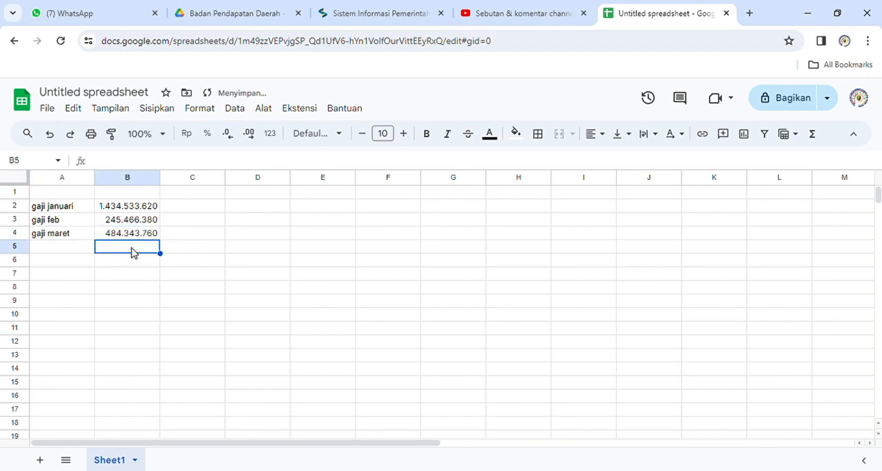
type("=sum(")
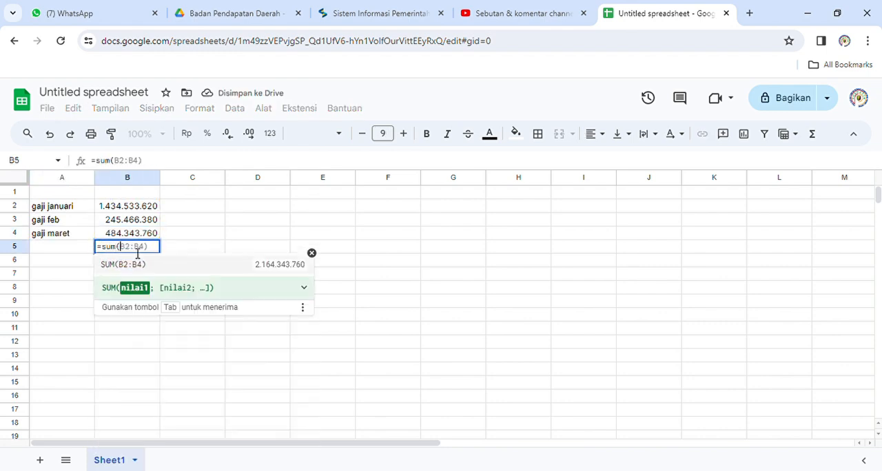
key("Tab")
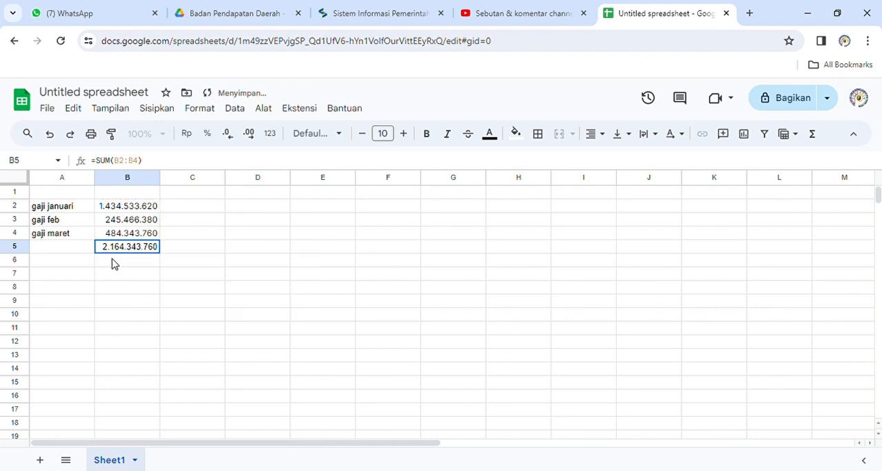
Highlight the sequence number in the Maret SPP's Nomor SPD again and return to the spreadsheet total.
left_click(381, 7)
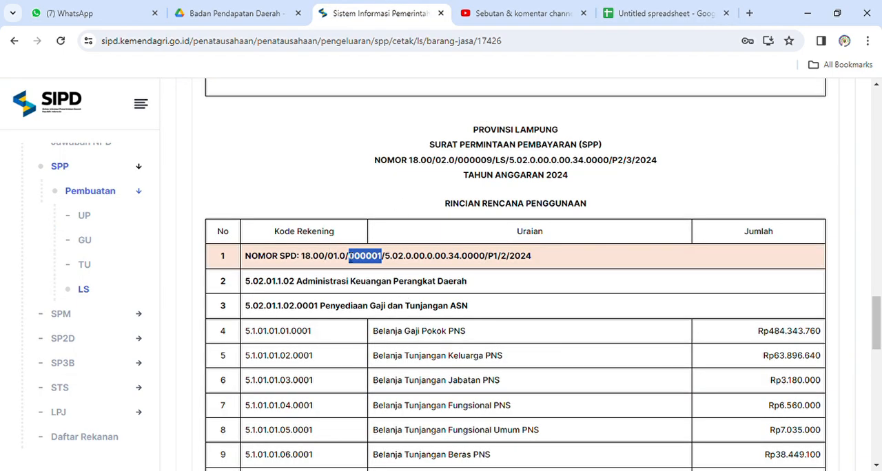
double_click(364, 256)
left_click(641, 10)
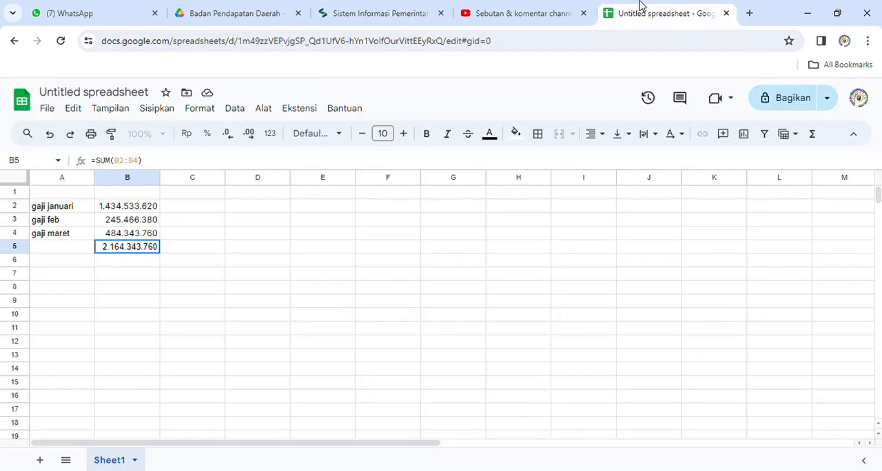
In SPD Januari.pdf, highlight the Belanja Gaji Pokok PNS amount for this period and the SPD number, and compare them with the spreadsheet total.
left_click(255, 7)
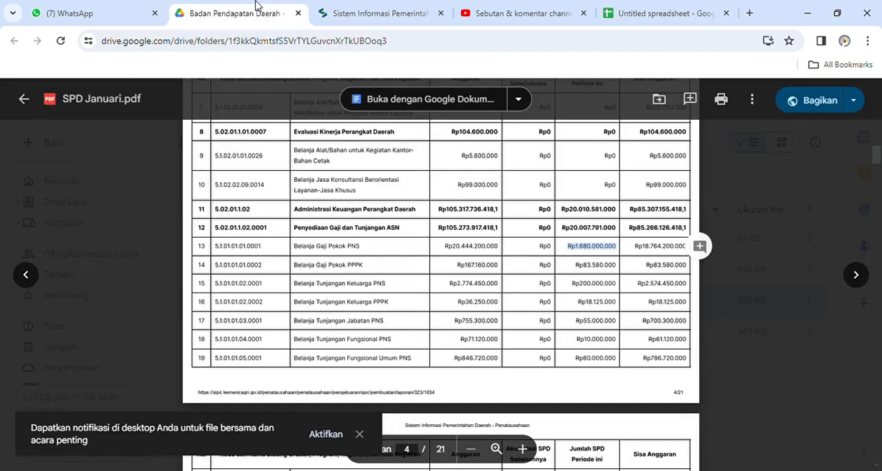
left_click(583, 252)
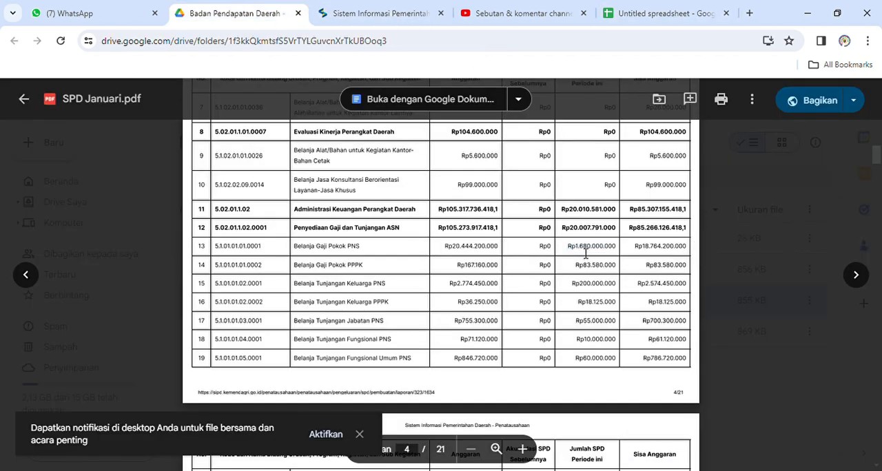
double_click(583, 255)
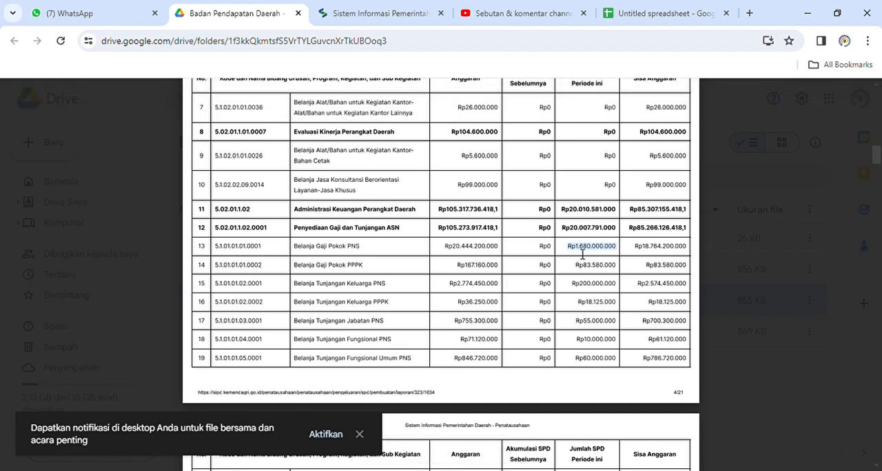
scroll(400, 253, "up", 15)
scroll(391, 252, "down", 5)
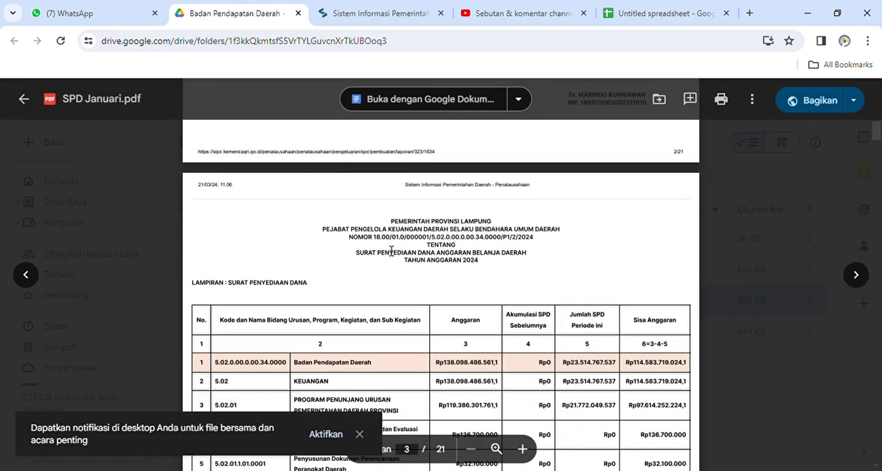
double_click(425, 227)
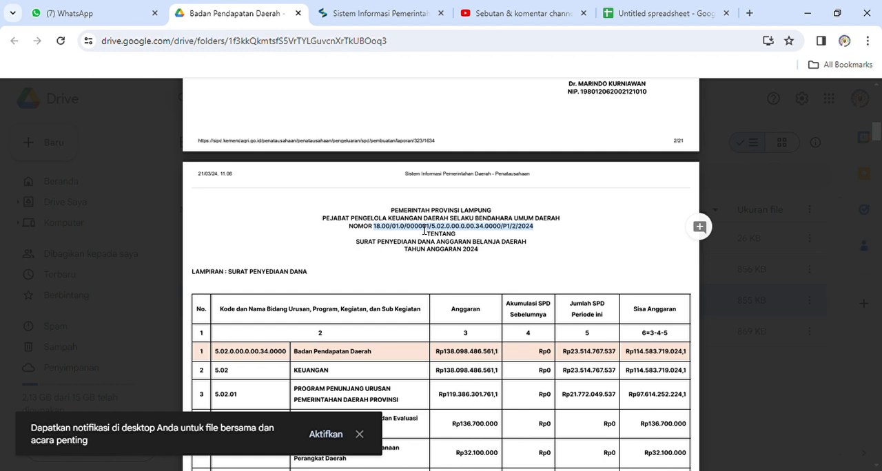
left_click(686, 8)
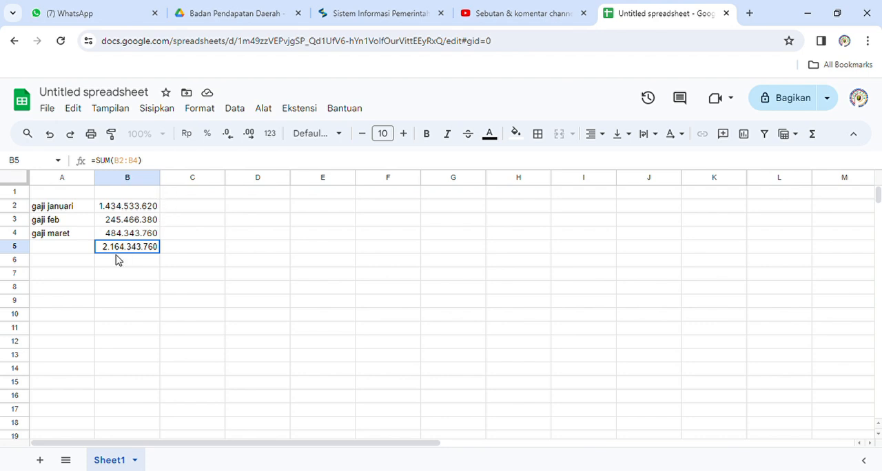
Switch to SIPD and open the Belanja page of the DPA's Rencana Penarikan Dana.
left_click(414, 8)
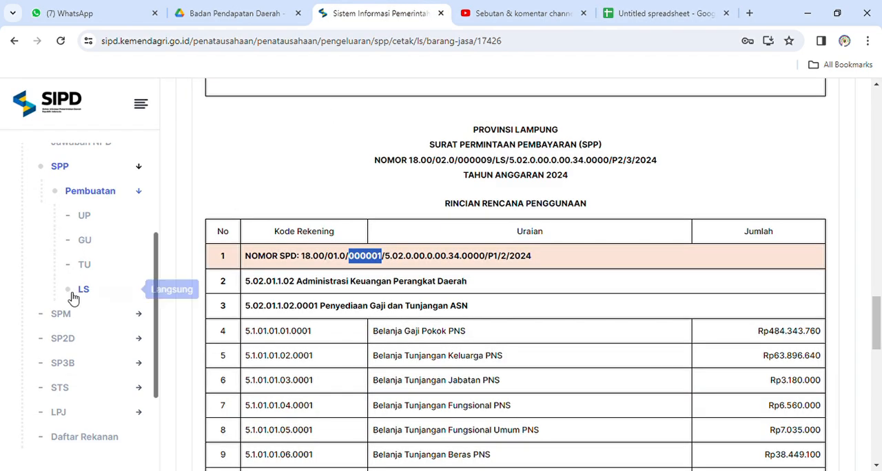
scroll(142, 241, "up", 3)
left_click(138, 220)
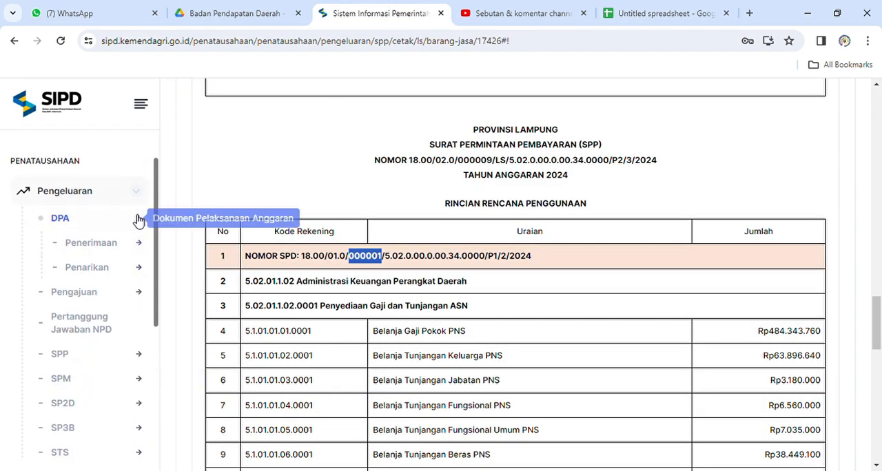
left_click(133, 272)
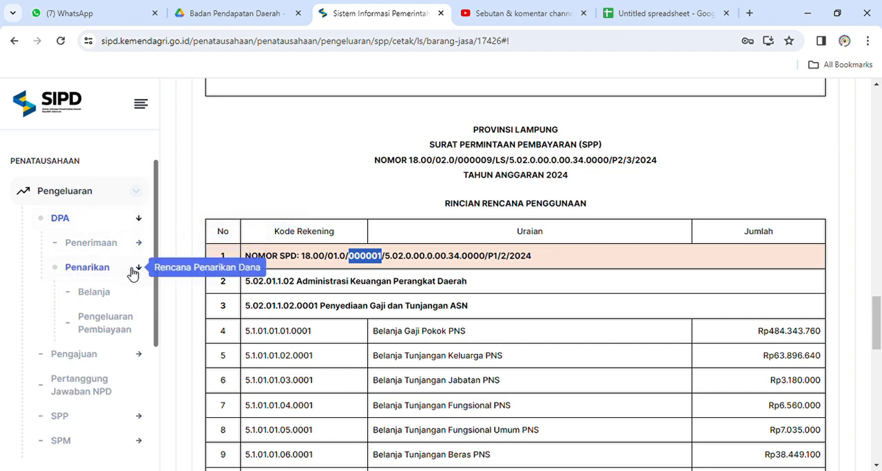
left_click(104, 295)
scroll(439, 302, "down", 5)
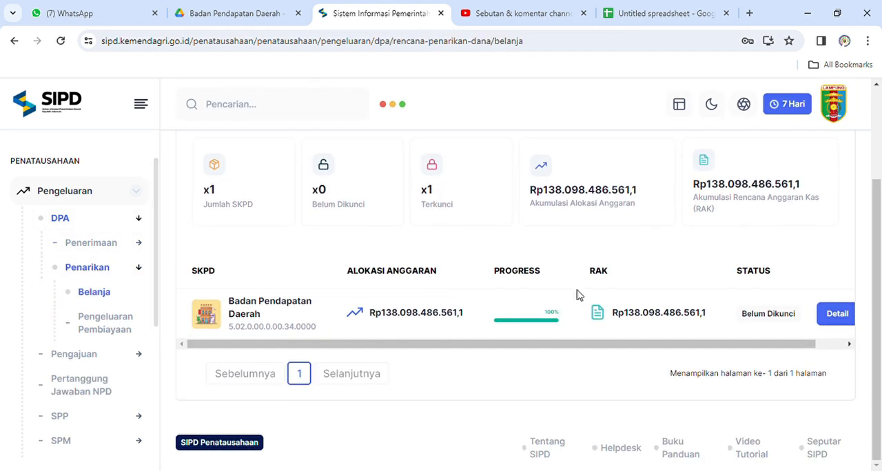
In Badan Pendapatan Daerah's details, open Penyediaan Gaji Dan Tunjangan ASN and bring up the cash plan (RAK) for Belanja Gaji Pokok PNS.
left_click(825, 317)
scroll(459, 353, "down", 3)
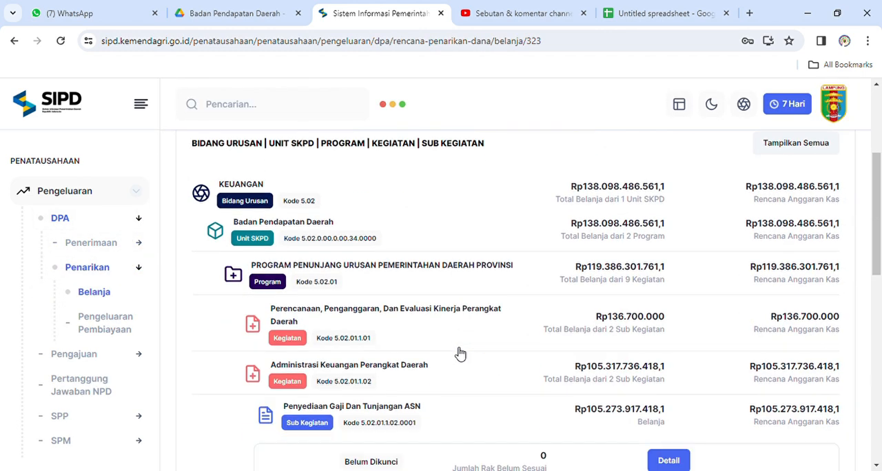
scroll(459, 353, "down", 3)
left_click(689, 241)
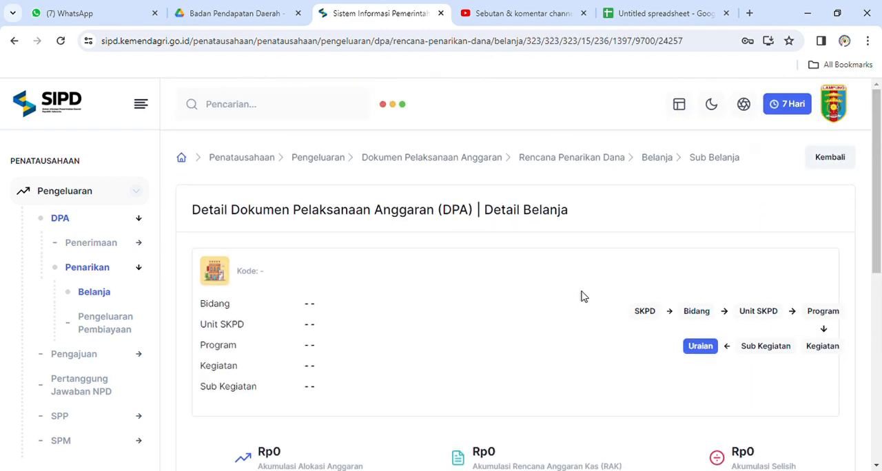
scroll(581, 297, "down", 5)
left_click(624, 270)
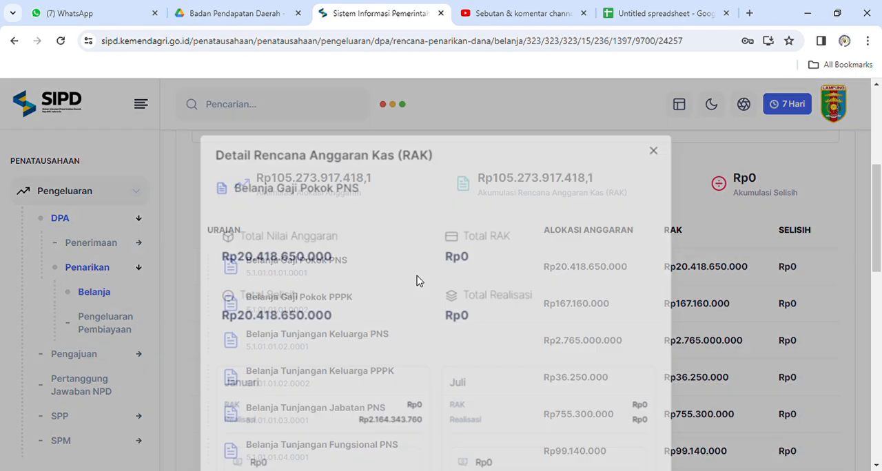
Set the Januari RAK of Belanja Gaji Pokok PNS to Rp2.164.343.760, matching its Realisasi.
scroll(415, 280, "down", 3)
double_click(314, 285)
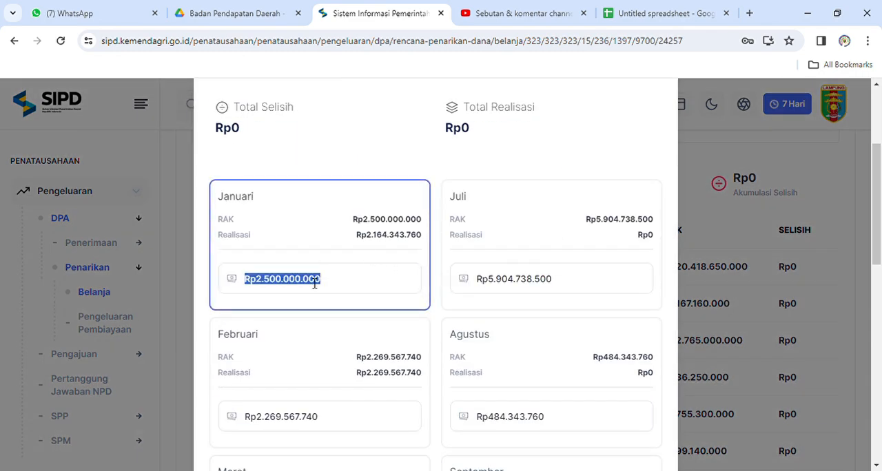
key("BackSpace")
type("20")
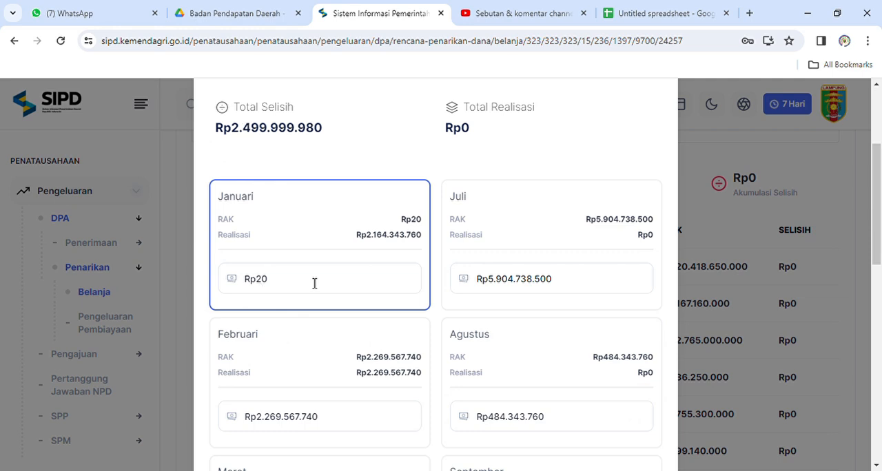
key("BackSpace")
type("1")
type("64.")
type("34")
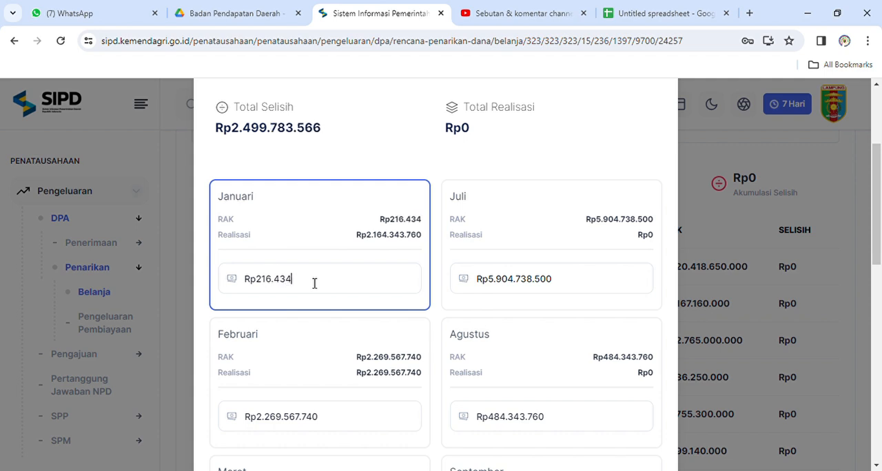
type("3.760")
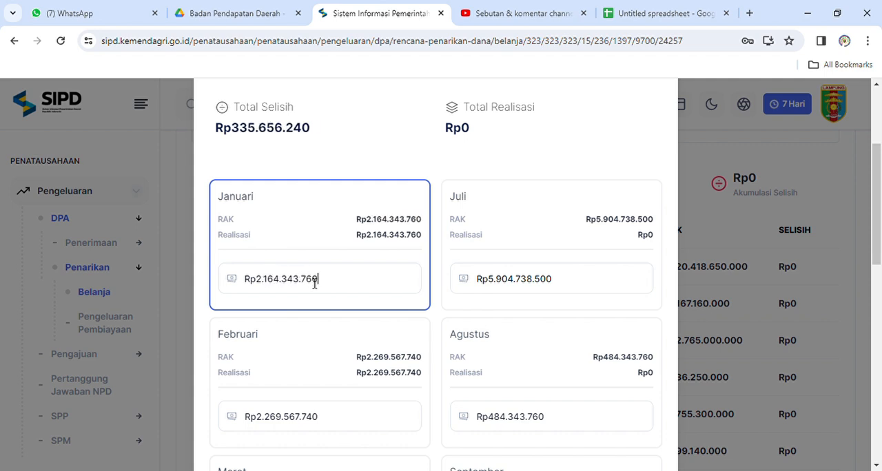
Copy the Total Selisih amount and paste it as the September RAK, Rp335.656.240.
scroll(463, 284, "down", 2)
scroll(462, 286, "up", 3)
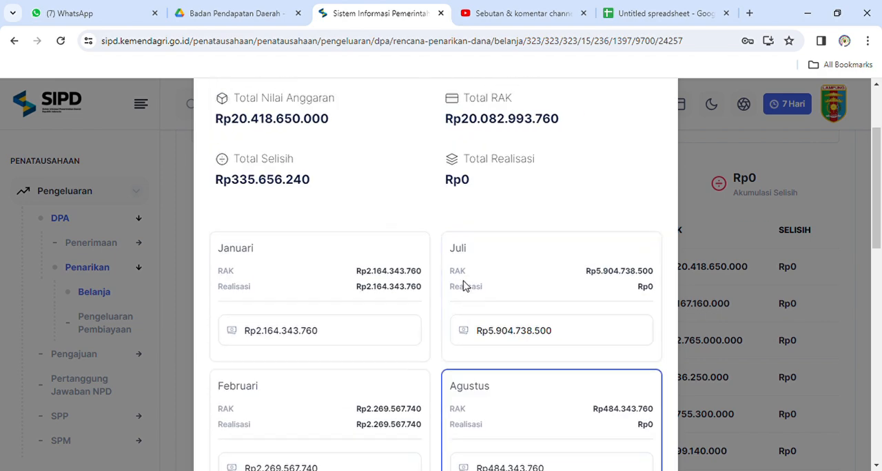
double_click(264, 182)
key("ctrl+c")
scroll(540, 310, "down", 5)
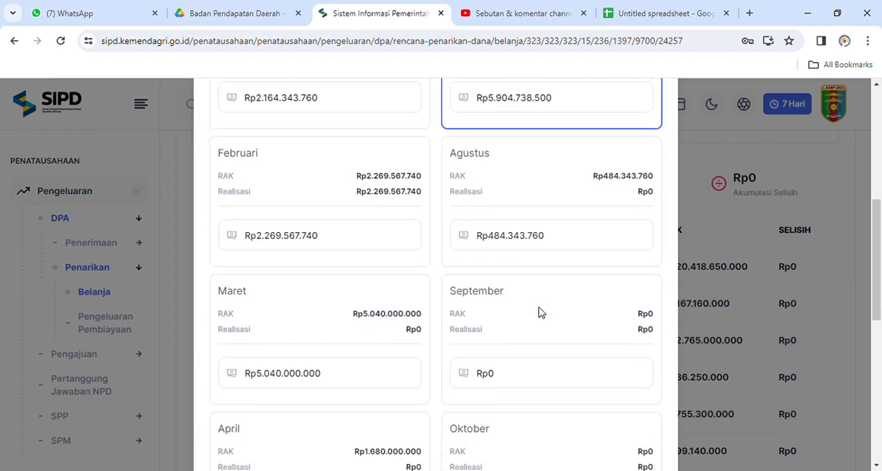
double_click(530, 302)
key("ctrl+v")
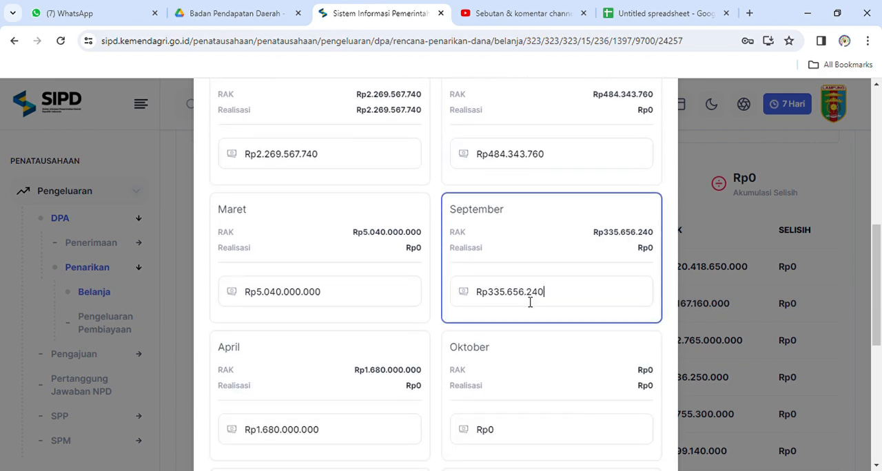
Save the updated RAK for Belanja Gaji Pokok PNS and check its monthly columns in the list.
scroll(530, 302, "down", 5)
left_click(545, 407)
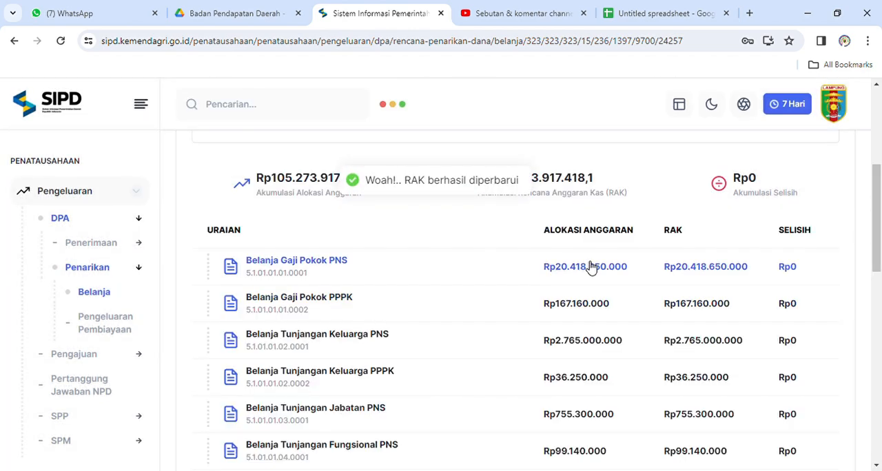
scroll(591, 268, "right", 3)
scroll(591, 268, "right", 1)
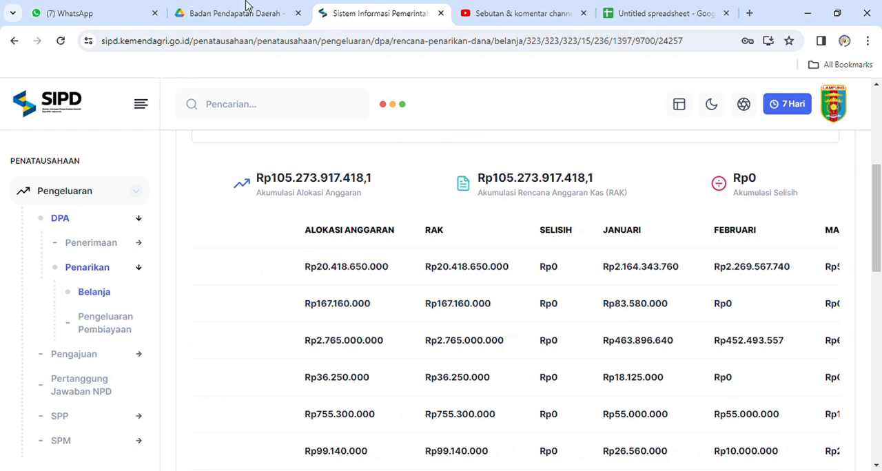
In SPD Januari.pdf on Google Drive, find Belanja Gaji Pokok PNS and highlight its Jumlah SPD Periode ini amount.
left_click(224, 7)
scroll(419, 290, "down", 2)
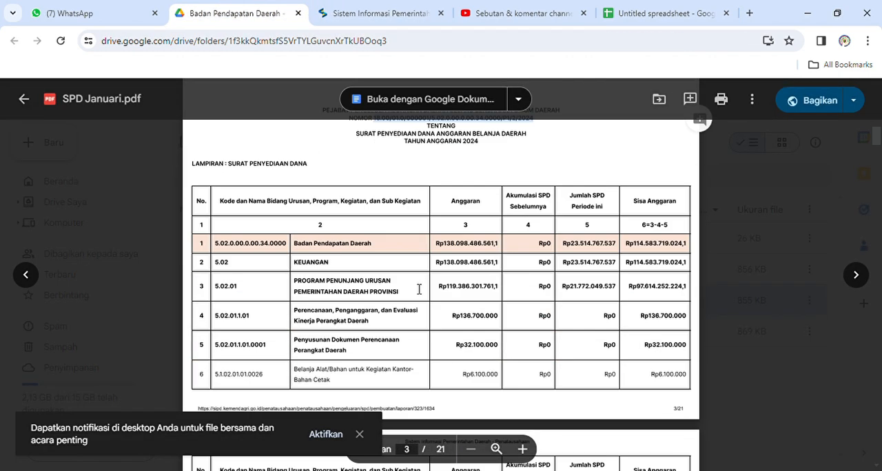
scroll(419, 290, "down", 5)
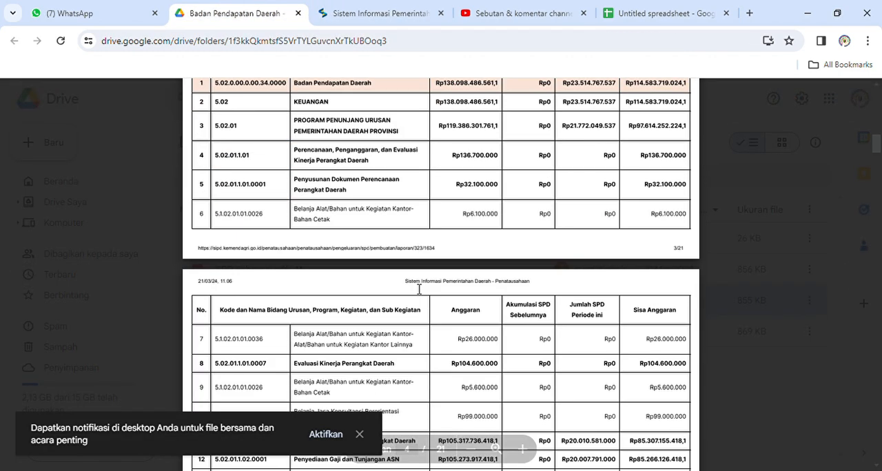
scroll(419, 289, "down", 3)
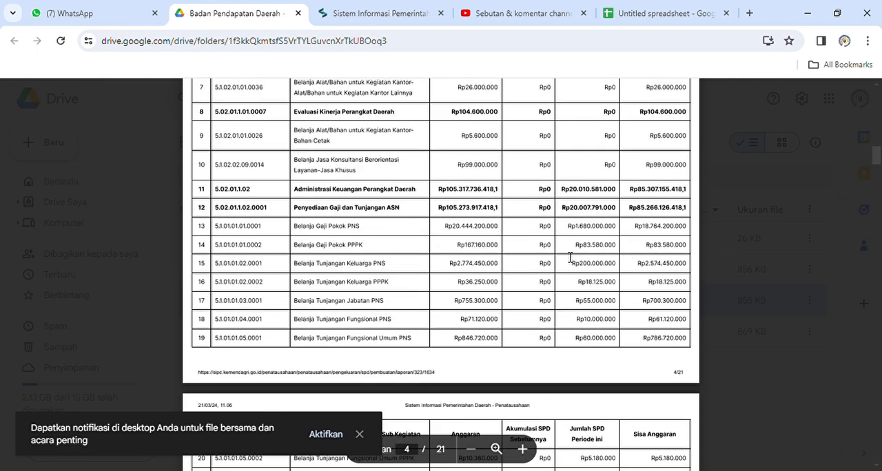
double_click(593, 234)
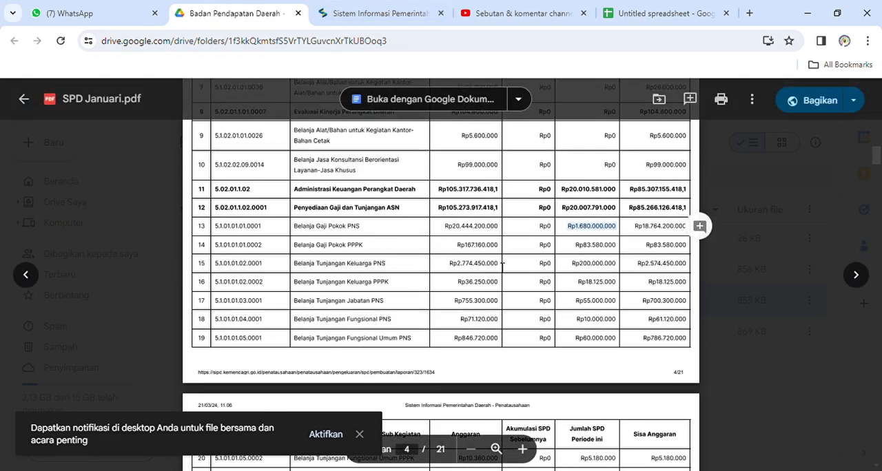
Back in SIPD, compare the Januari RAK and Realisasi in the Belanja Gaji Pokok PNS cash plan details, and close them.
left_click(427, 15)
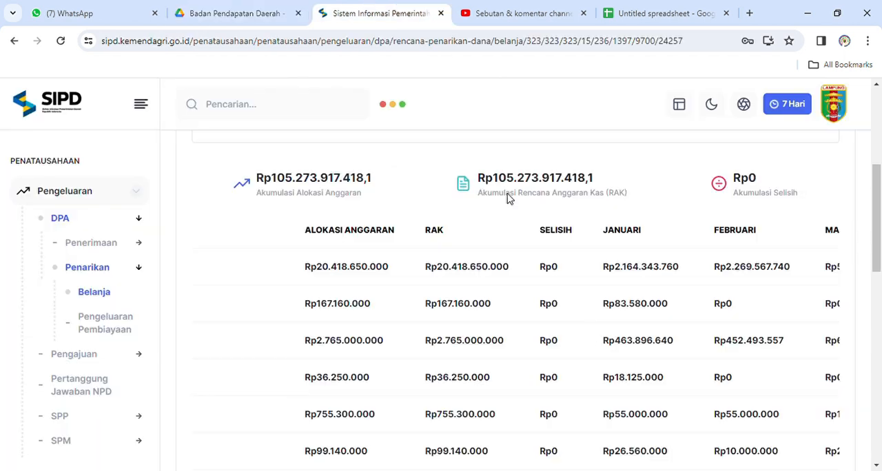
left_click(638, 272)
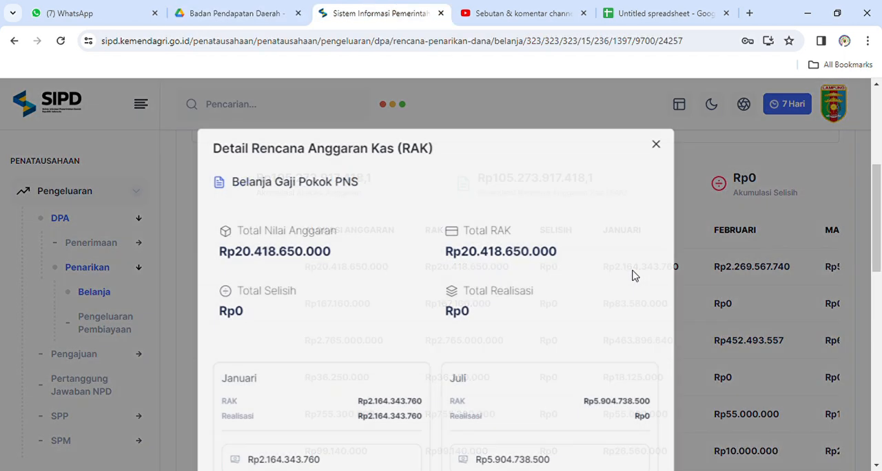
left_click(663, 138)
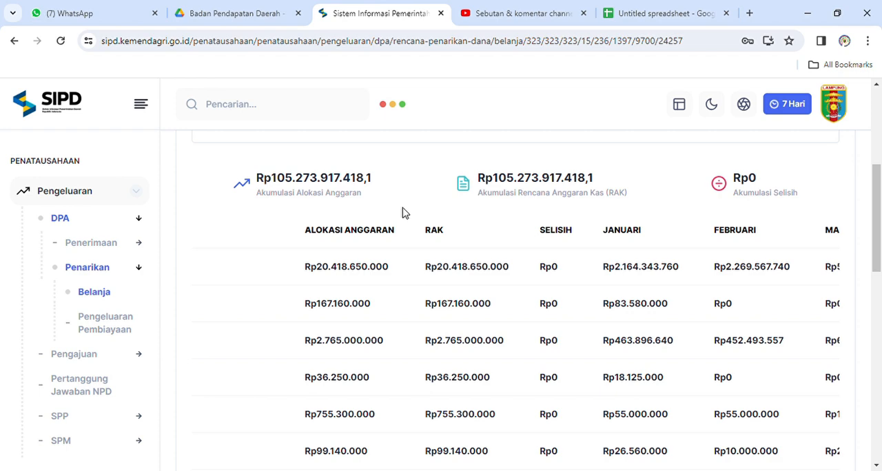
scroll(405, 213, "up", 5)
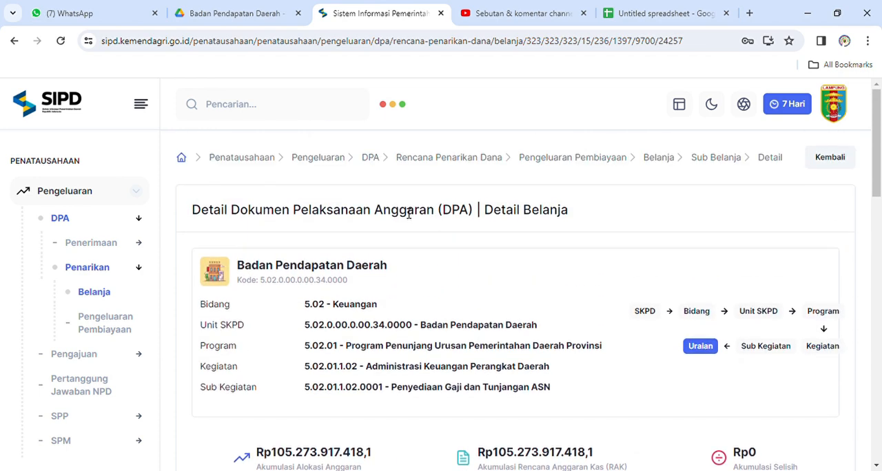